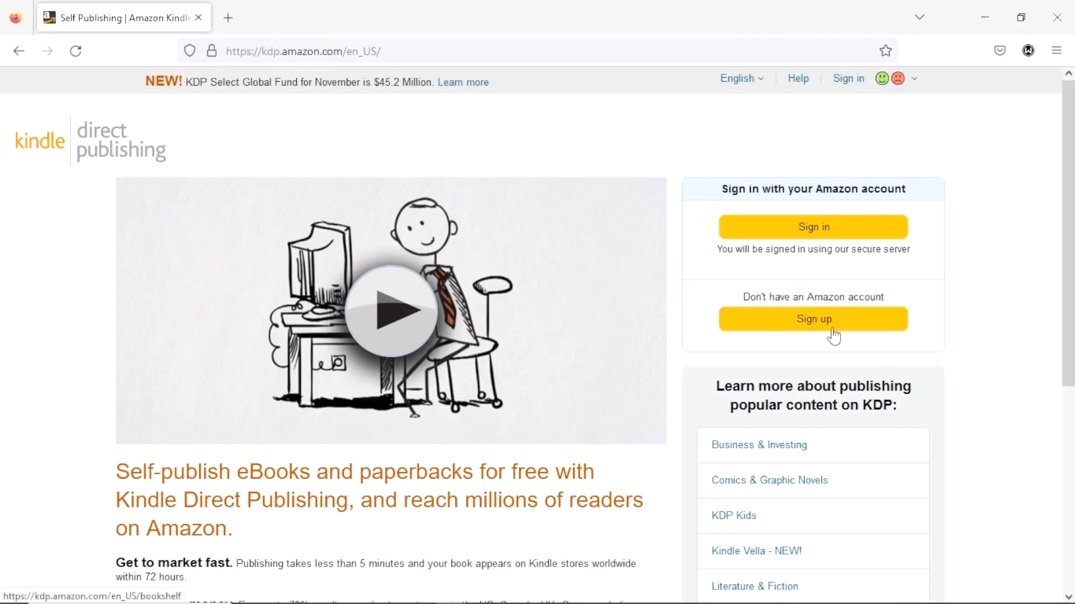
# Step: Start signing up for a new Amazon account for KDP from the sign-in page
pyautogui.click(815, 323)
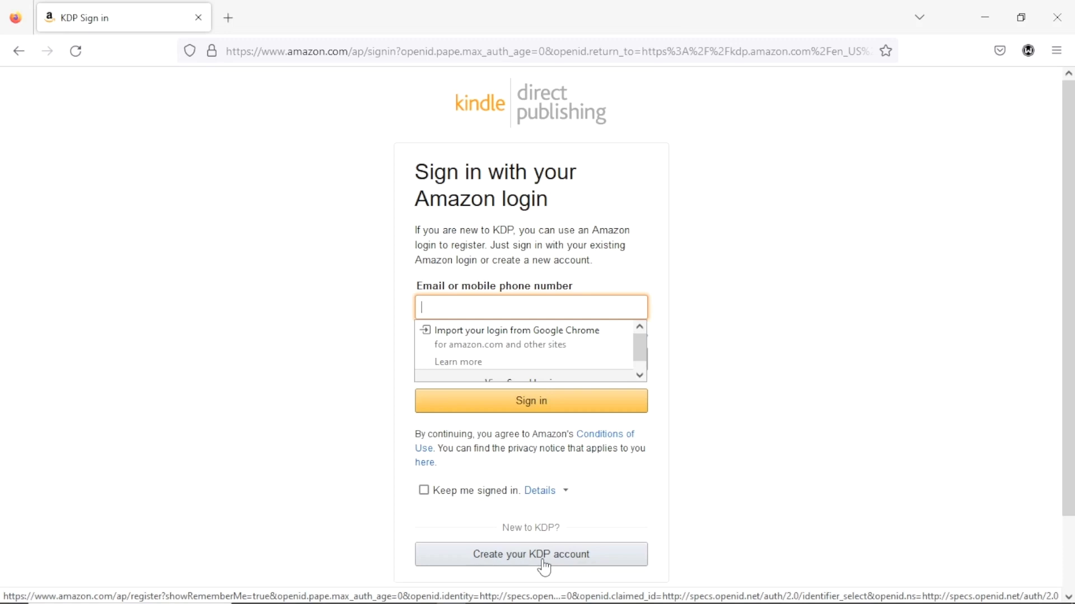
# Step: Fill in the KDP account form with the user's name, email address and matching password, then submit
pyautogui.click(544, 564)
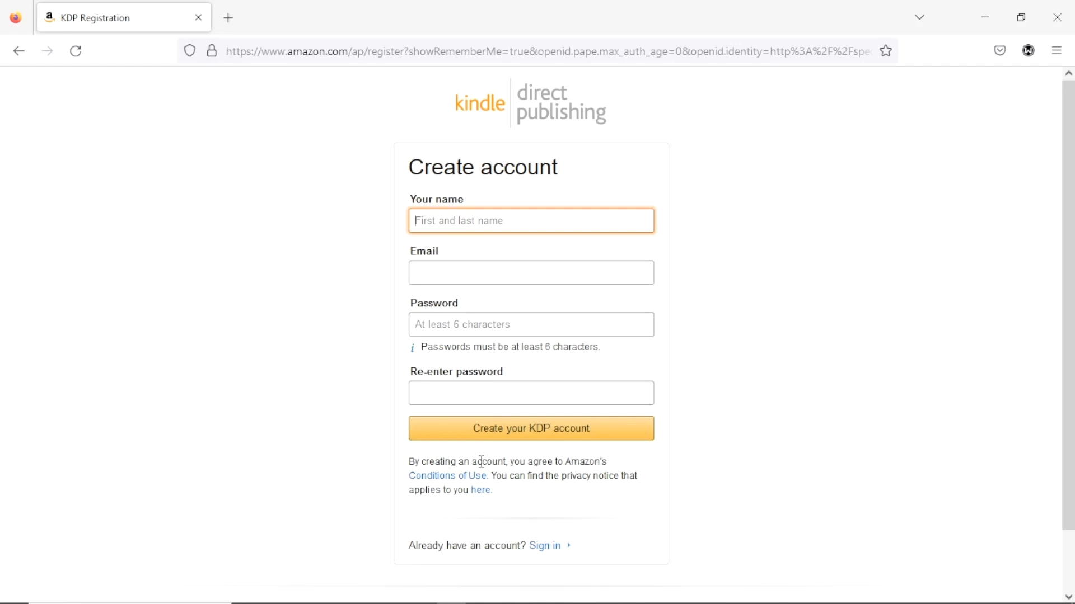
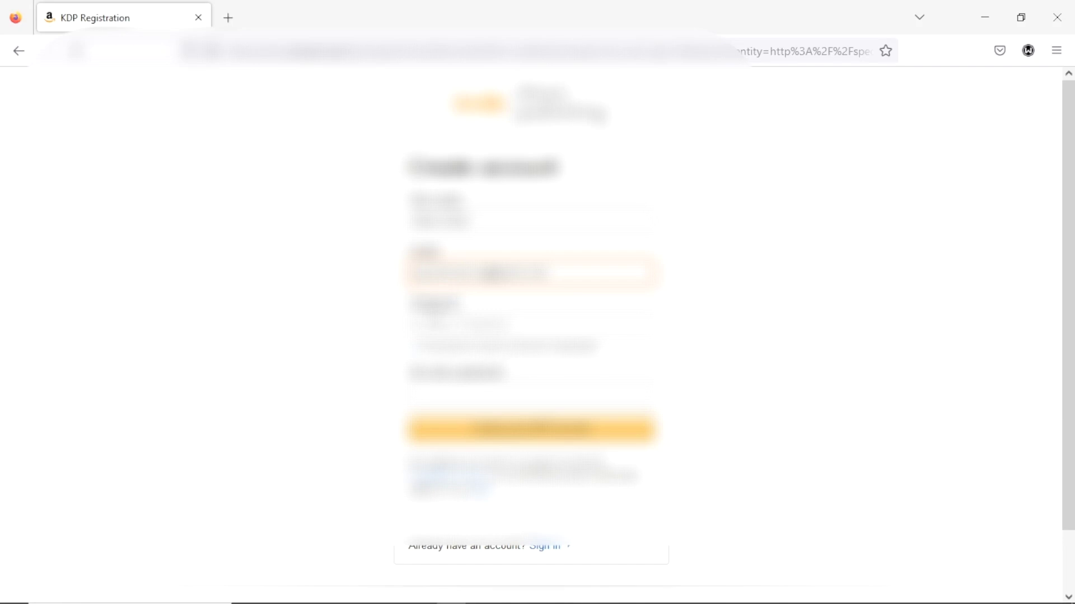
pyautogui.click(529, 323)
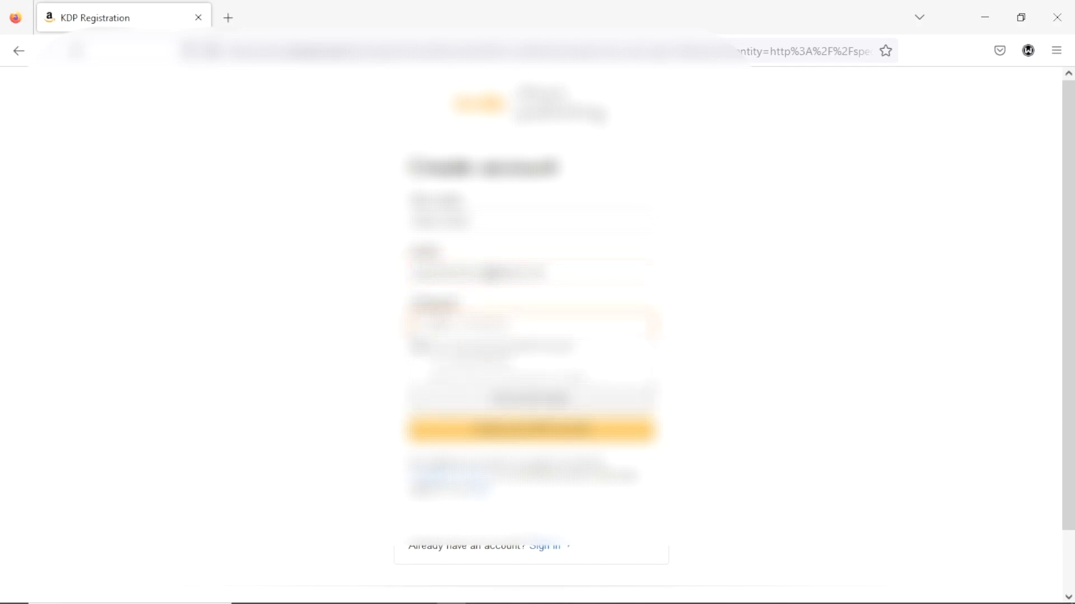
pyautogui.write('************')
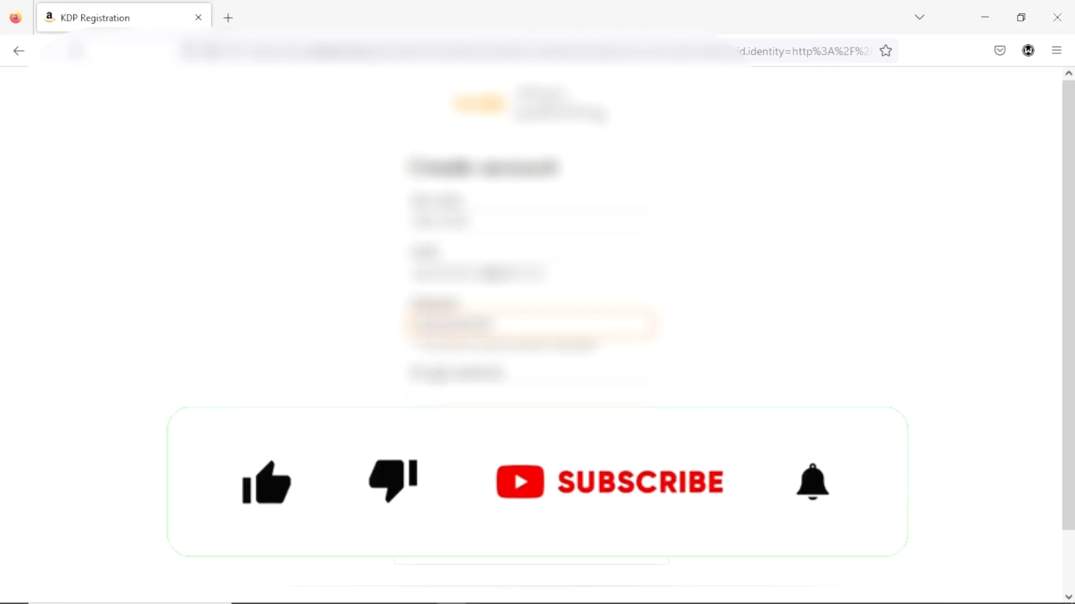
pyautogui.press('Tab')
pyautogui.write('************')
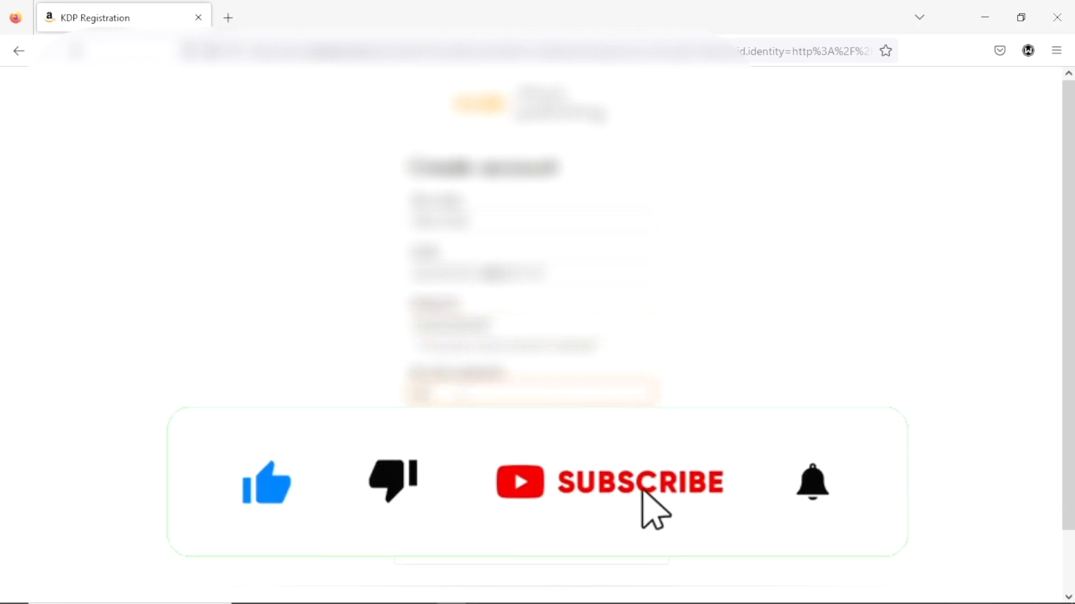
pyautogui.write('******')
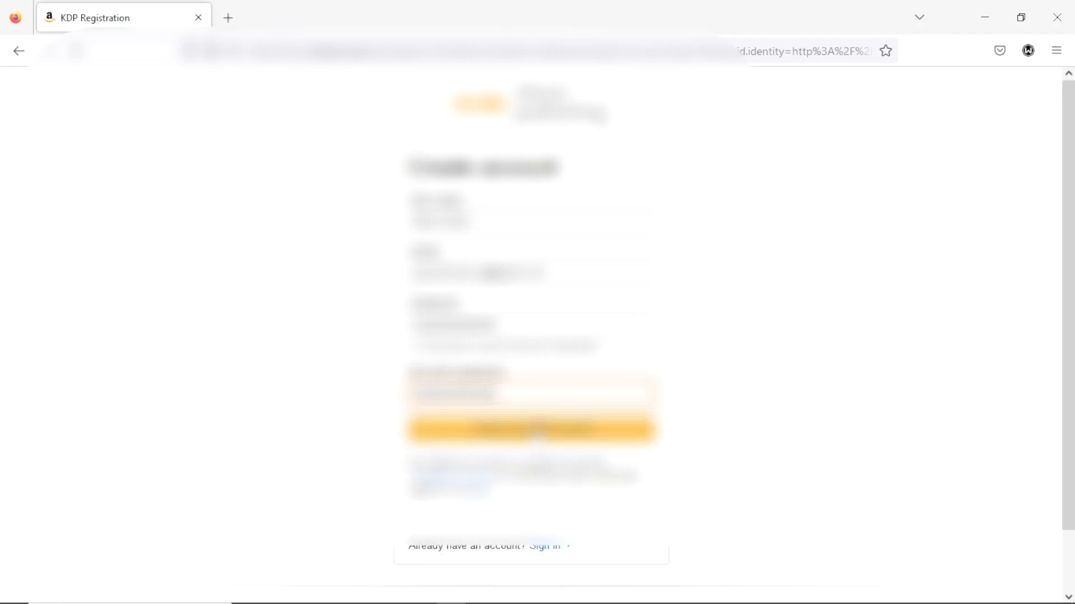
pyautogui.press('Return')
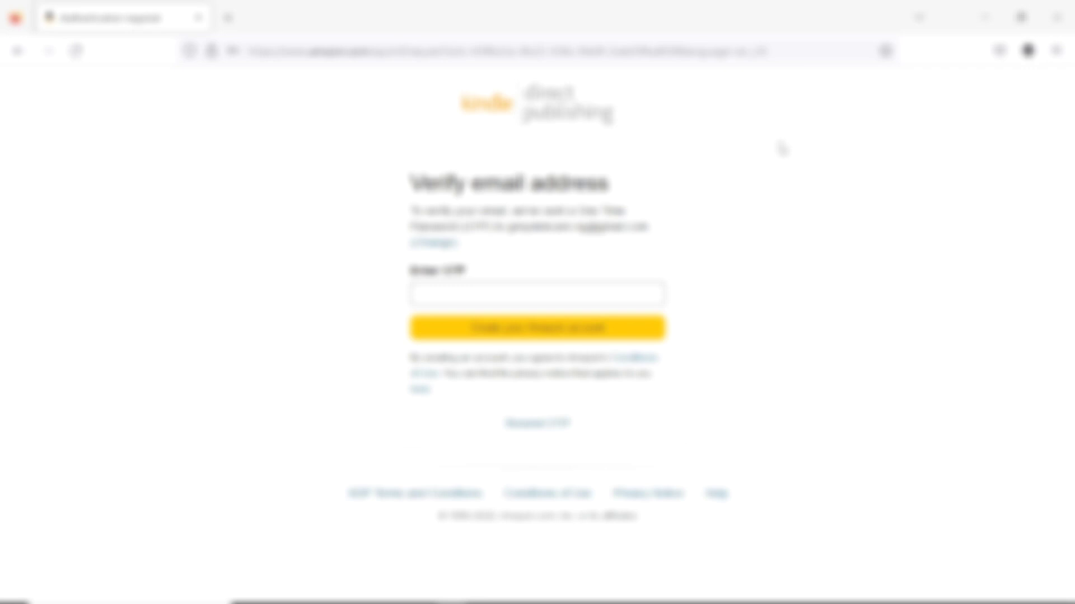
# Step: Enter the emailed one-time code to verify the email address and create the account
pyautogui.click(469, 295)
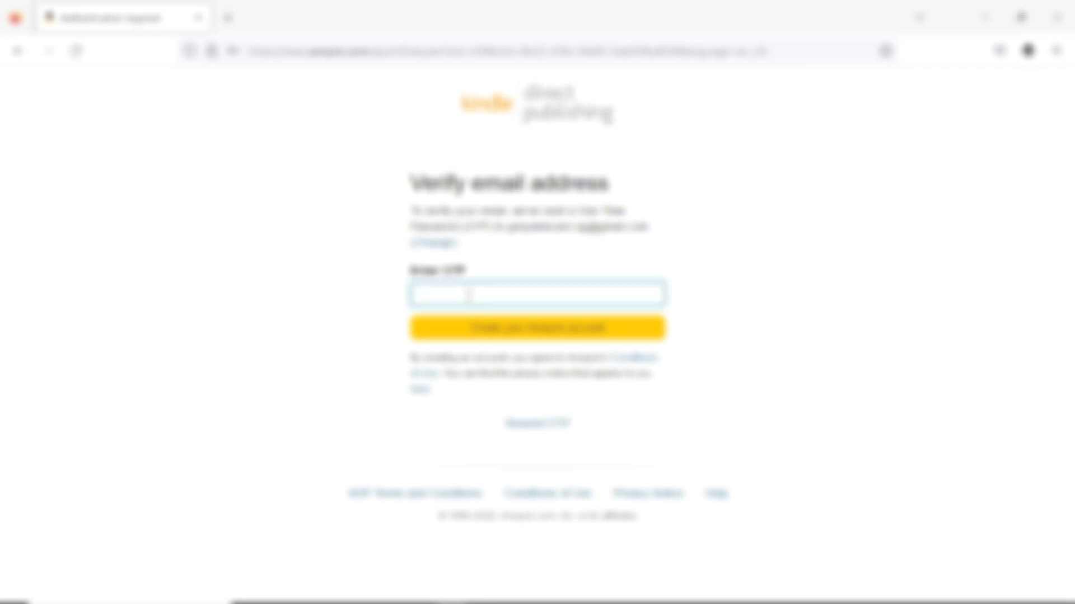
pyautogui.click(518, 334)
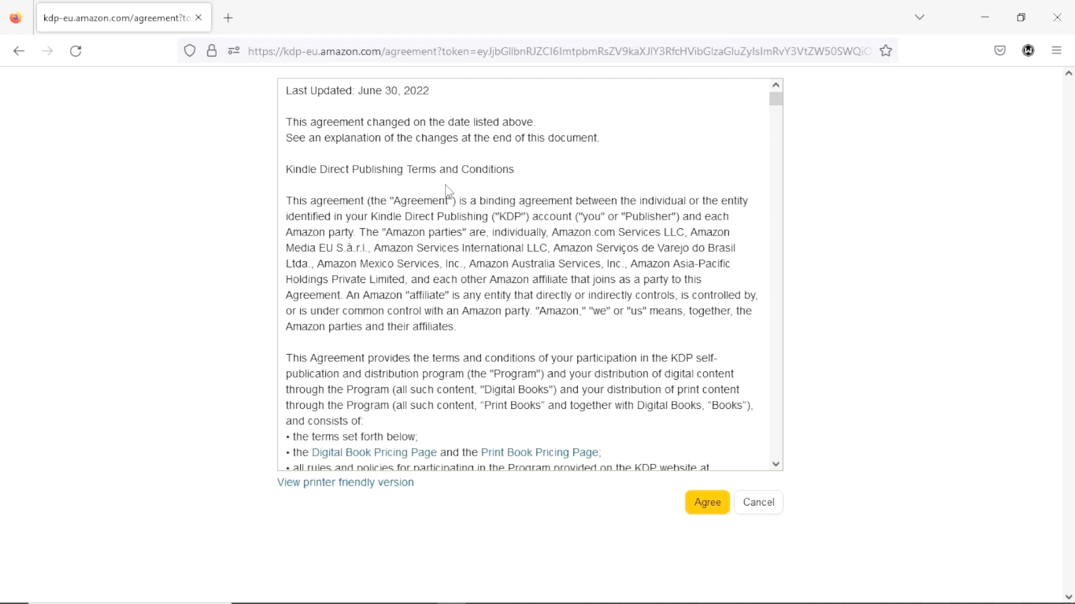
# Step: Scroll to the end of the KDP Terms and Conditions and agree to them
pyautogui.scroll(-10, 426, 269)
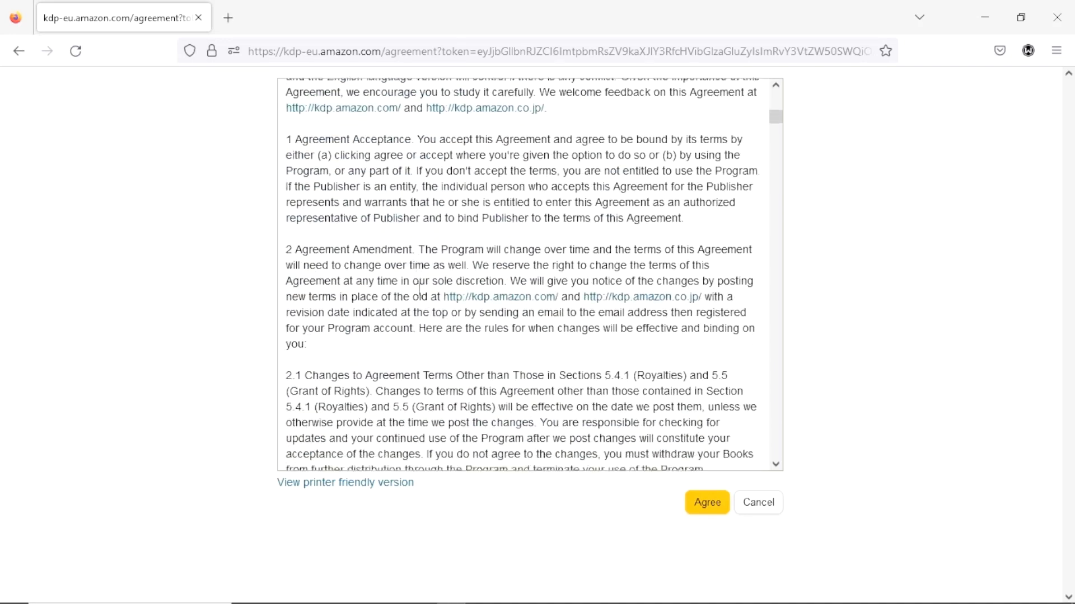
pyautogui.scroll(-15, 420, 290)
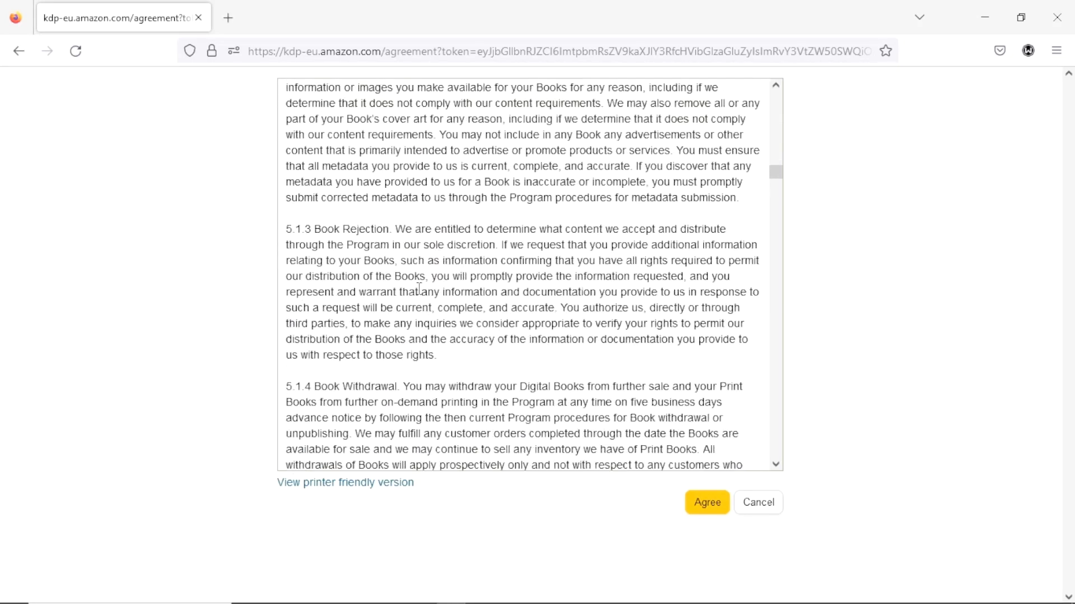
pyautogui.scroll(-12, 419, 291)
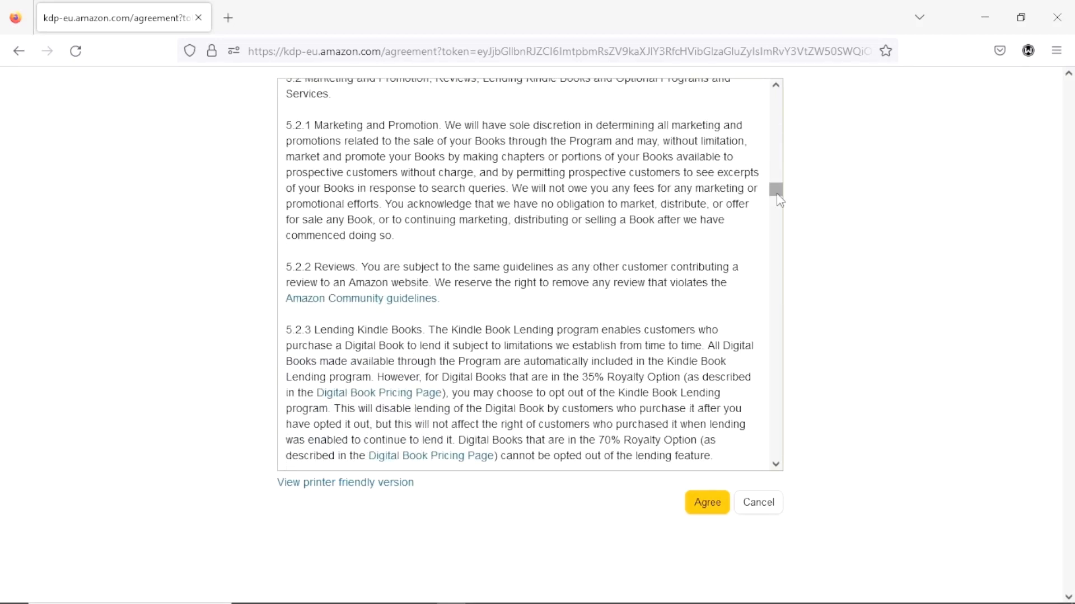
pyautogui.moveTo(780, 200); pyautogui.dragTo(794, 477)
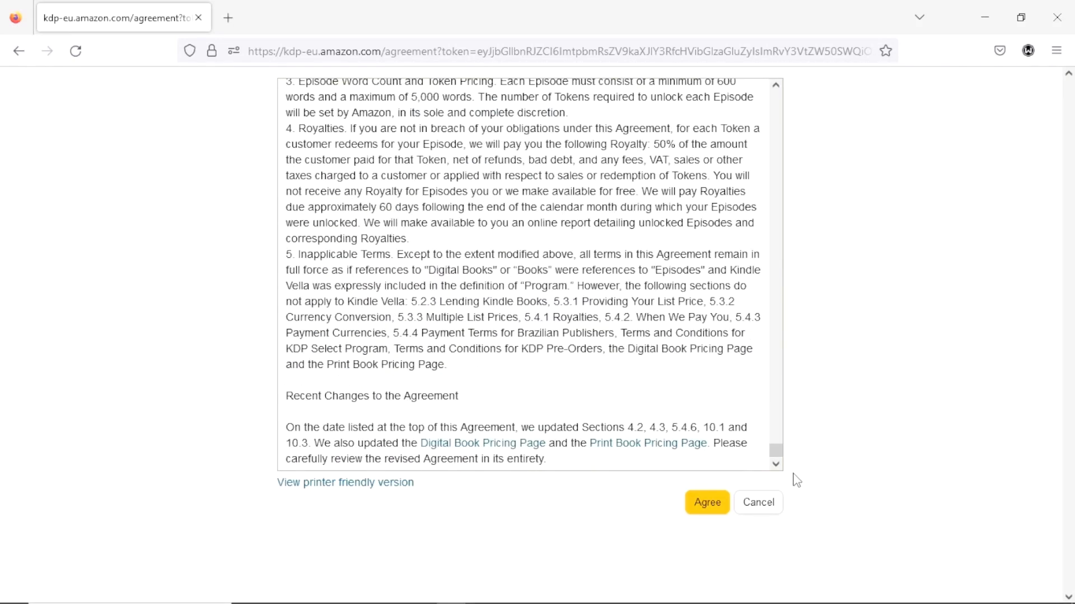
pyautogui.click(709, 506)
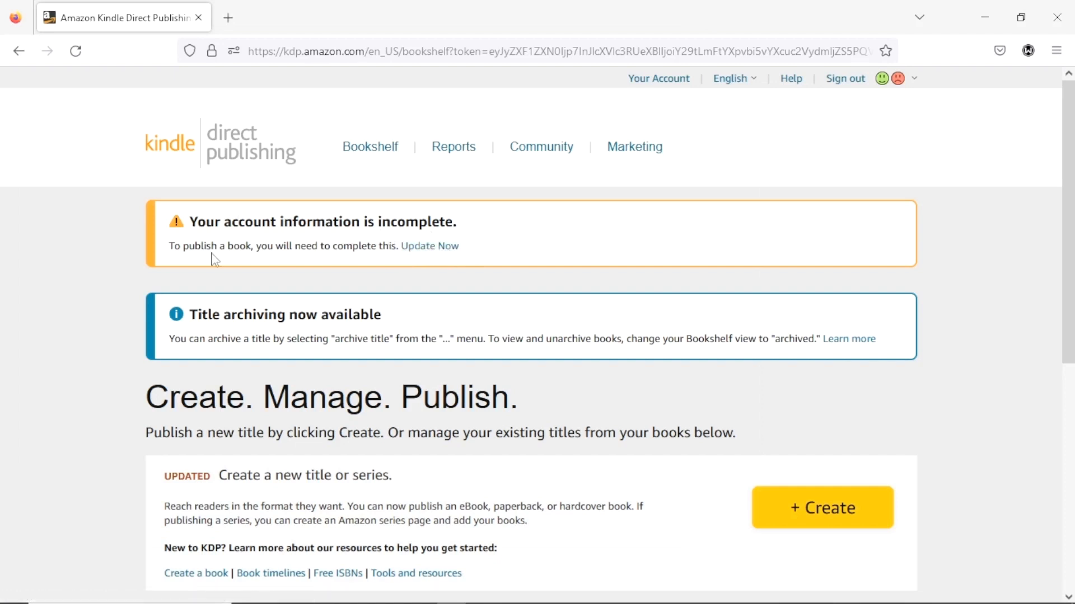
# Step: Update the incomplete account information, choosing Nigeria +234 as the two-step verification country code
pyautogui.click(427, 250)
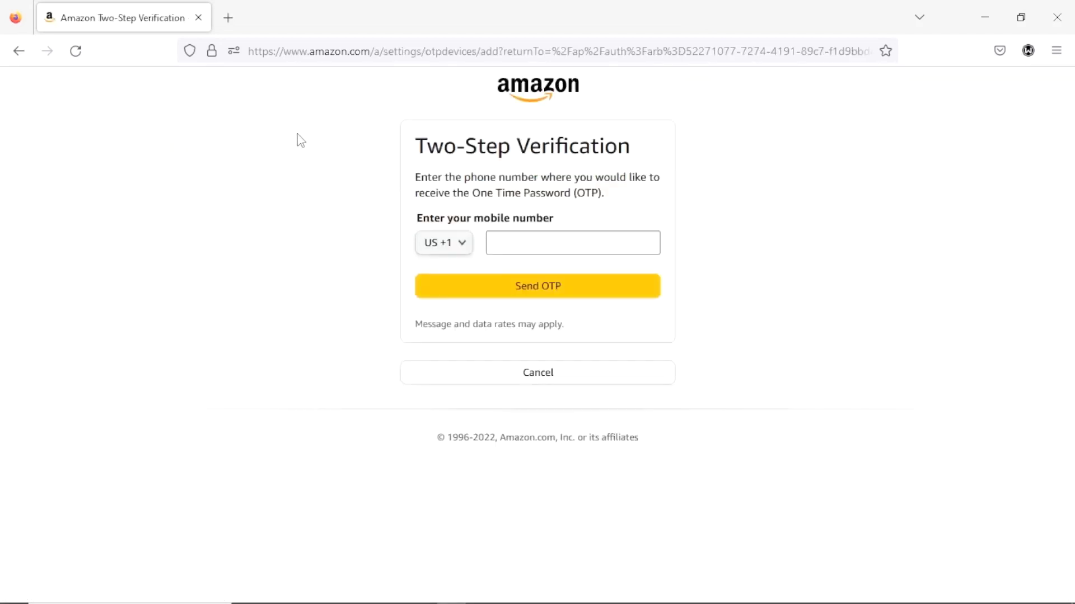
pyautogui.click(449, 244)
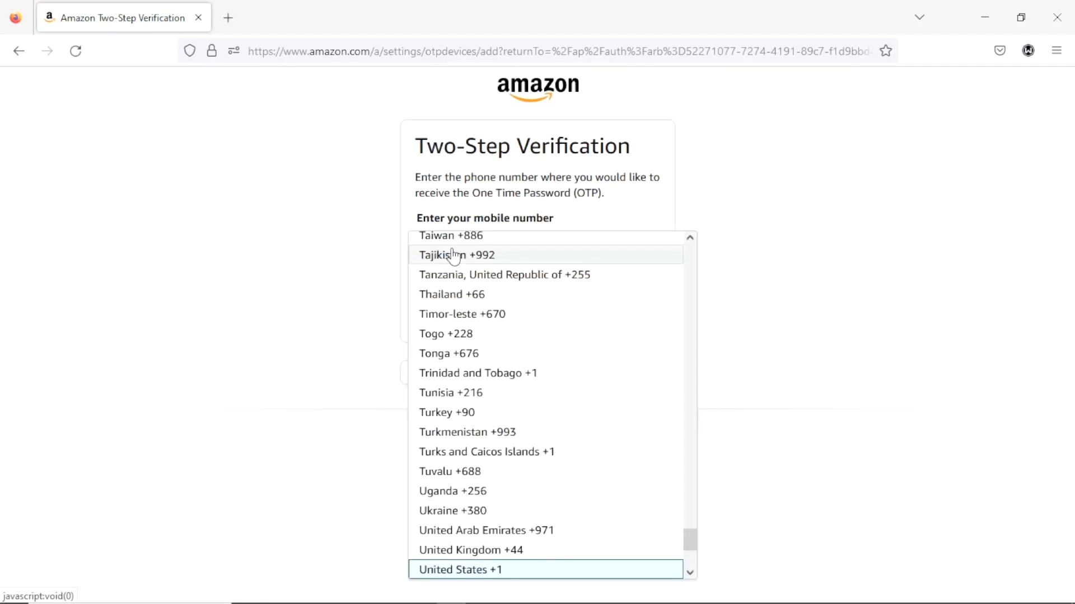
pyautogui.scroll(-3, 498, 339)
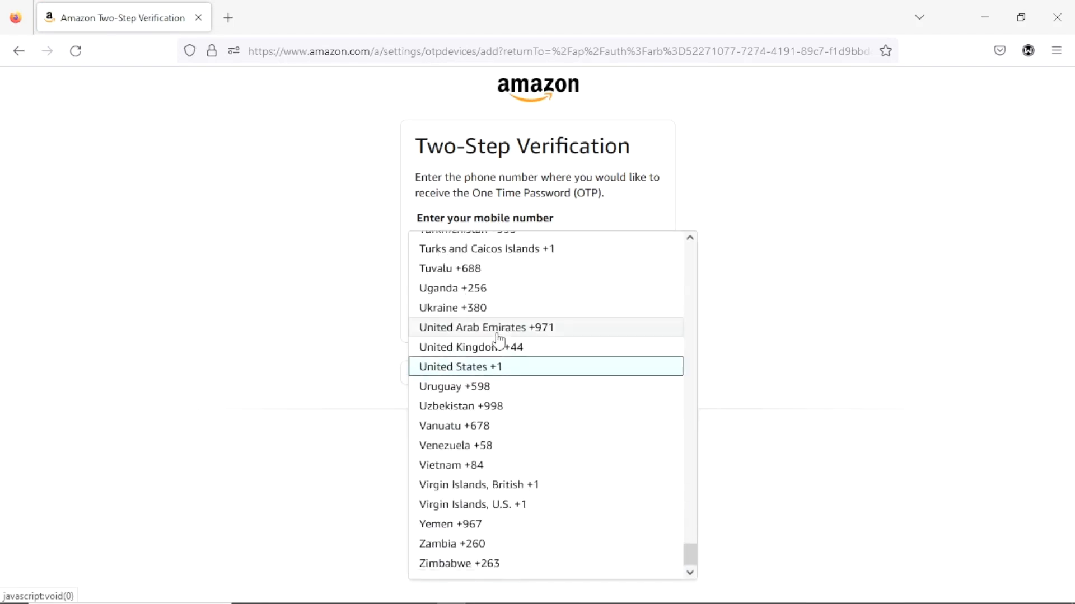
pyautogui.scroll(20, 499, 339)
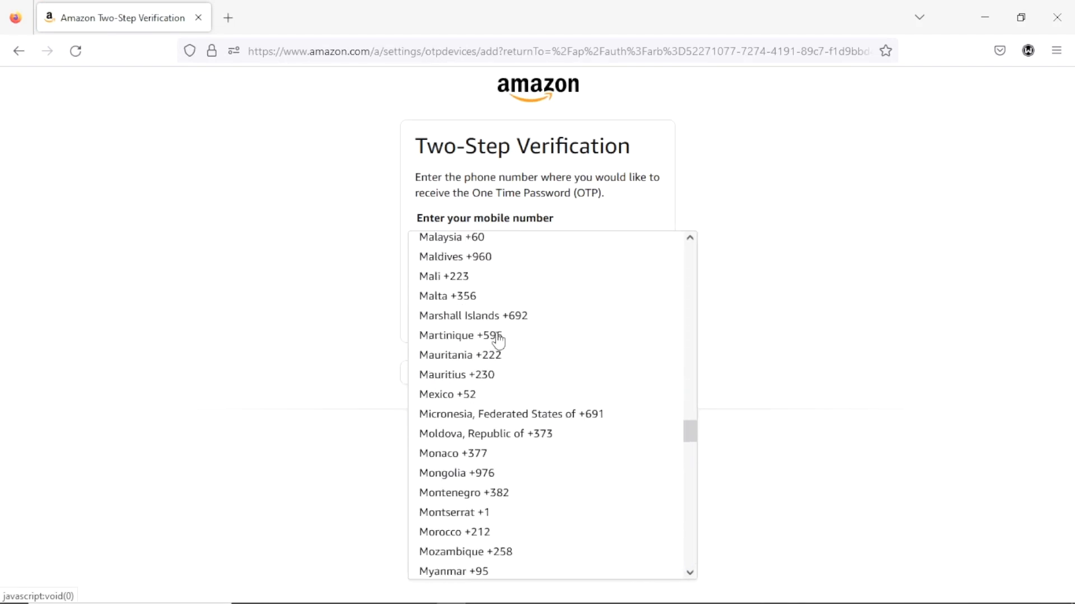
pyautogui.scroll(2, 497, 339)
pyautogui.scroll(-7, 497, 340)
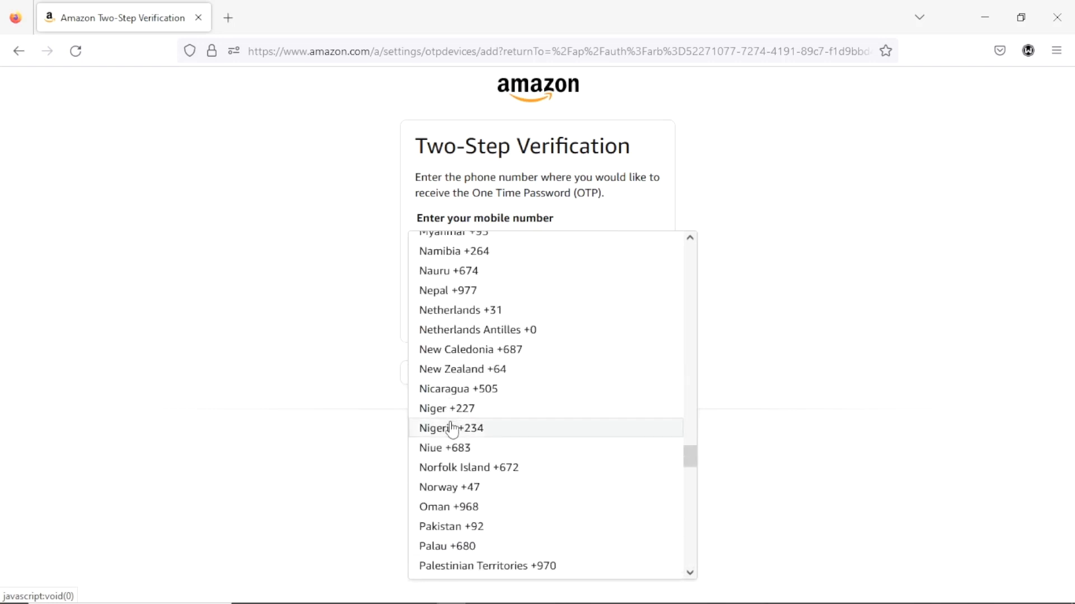
pyautogui.click(452, 429)
# Step: Paste the mobile phone number and send the one-time password to it
pyautogui.click(529, 240)
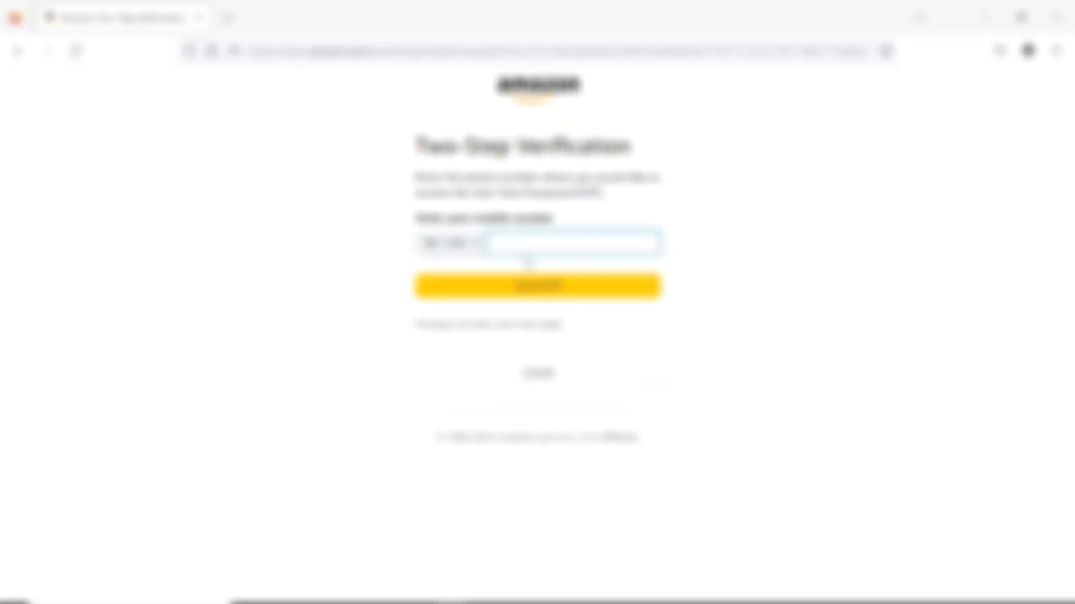
pyautogui.hotkey('ctrl', 'v')
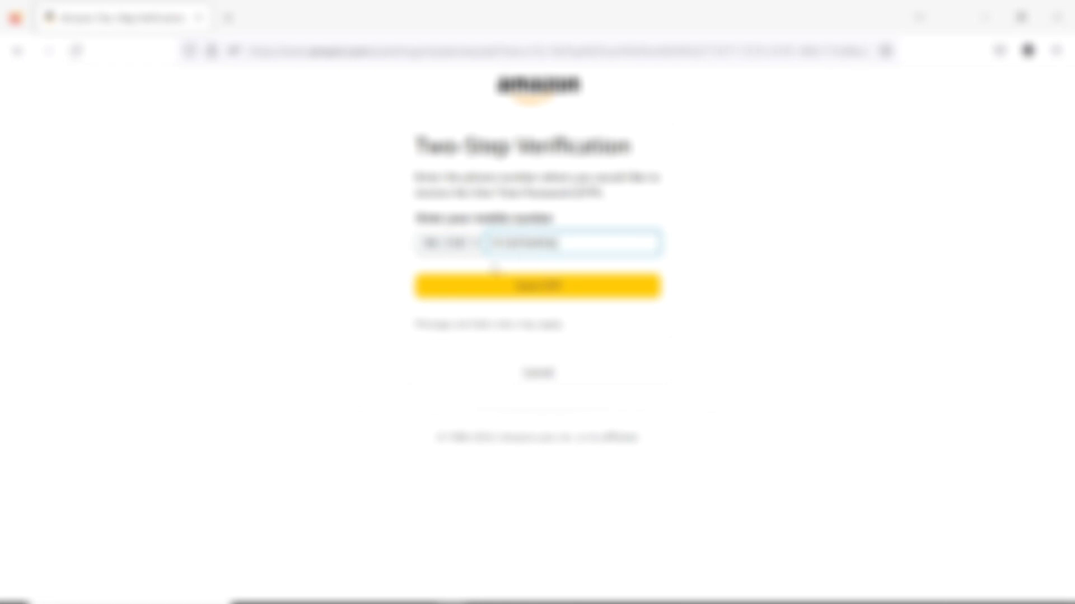
pyautogui.click(541, 289)
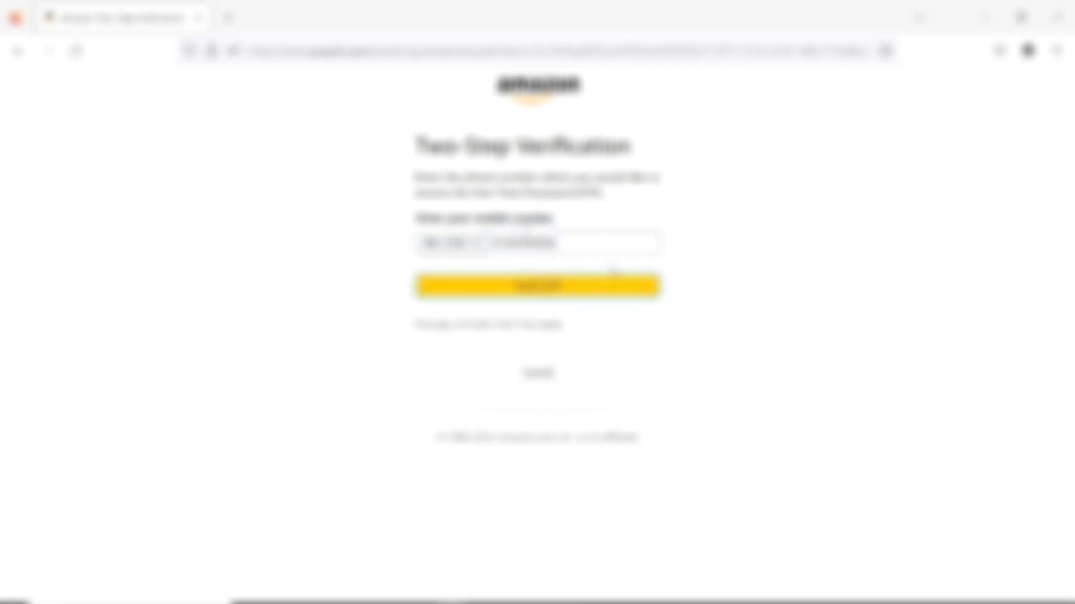
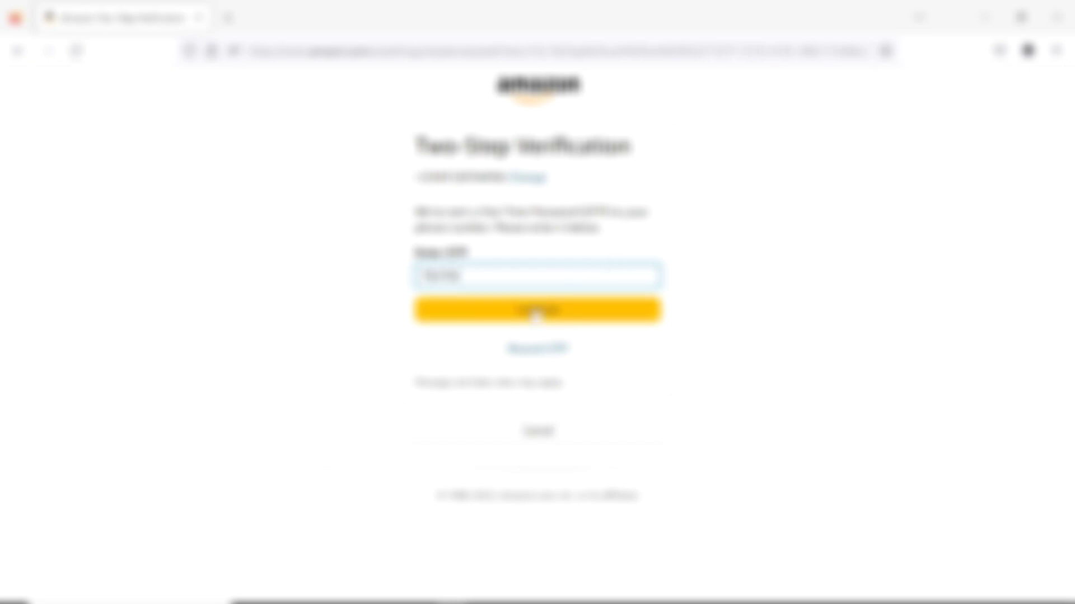
# Step: Enter the one-time verification code and submit it
pyautogui.click(537, 310)
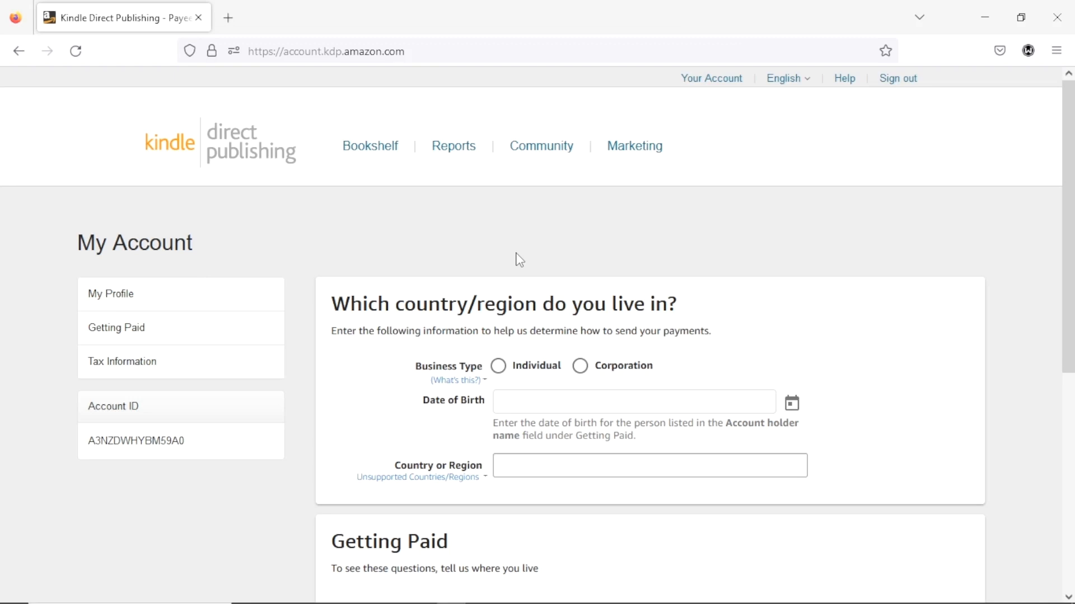
# Step: Register the payee as an Individual and enter the date of birth
pyautogui.scroll(-3, 496, 266)
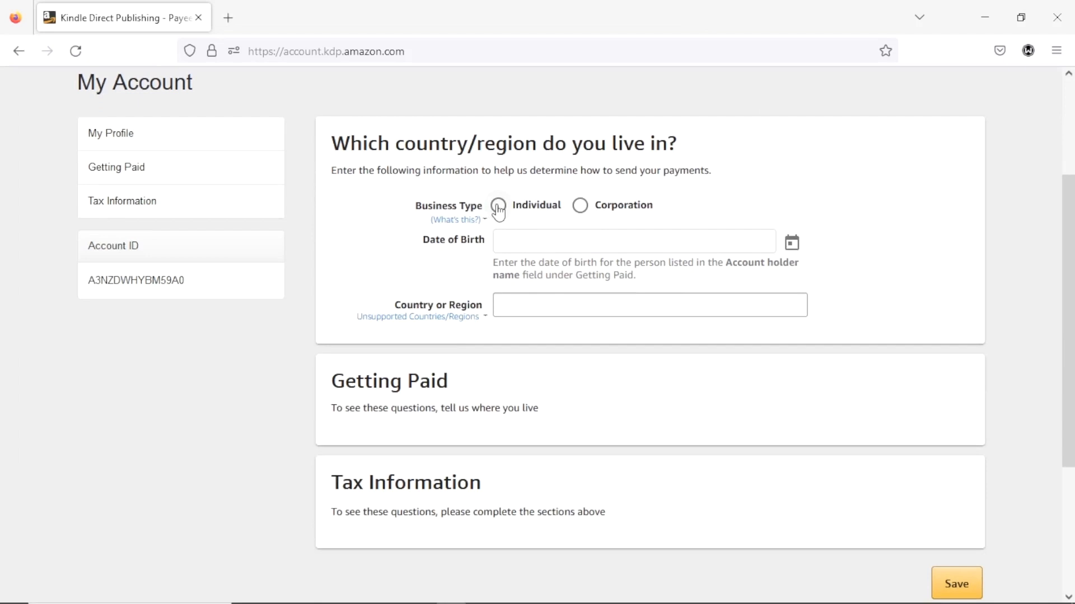
pyautogui.click(498, 208)
pyautogui.click(523, 246)
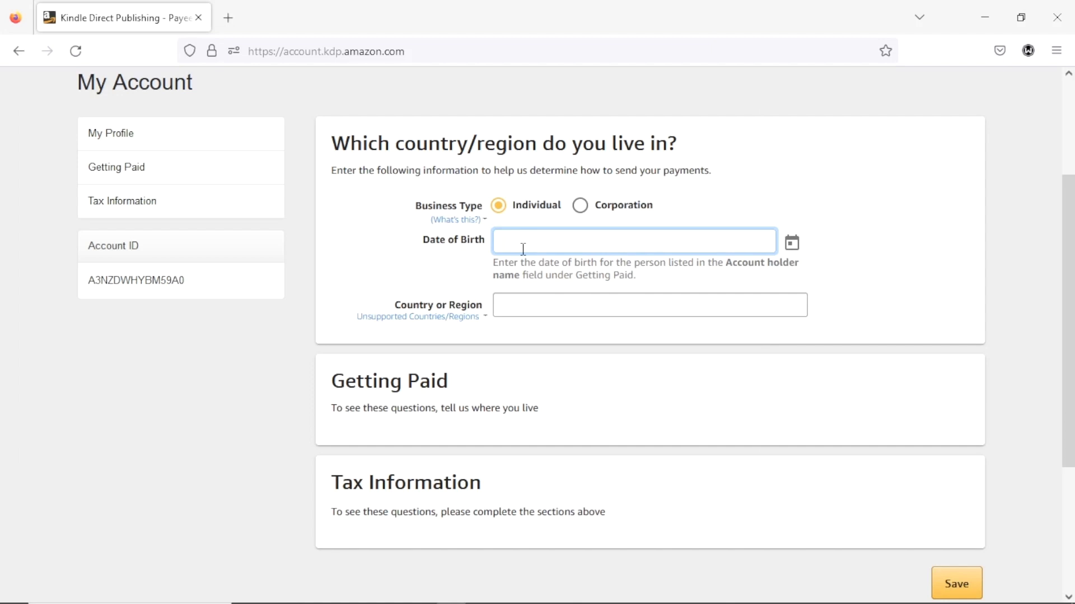
pyautogui.press('Tab')
# Step: Set the country of residence to Nigeria
pyautogui.scroll(-2, 584, 214)
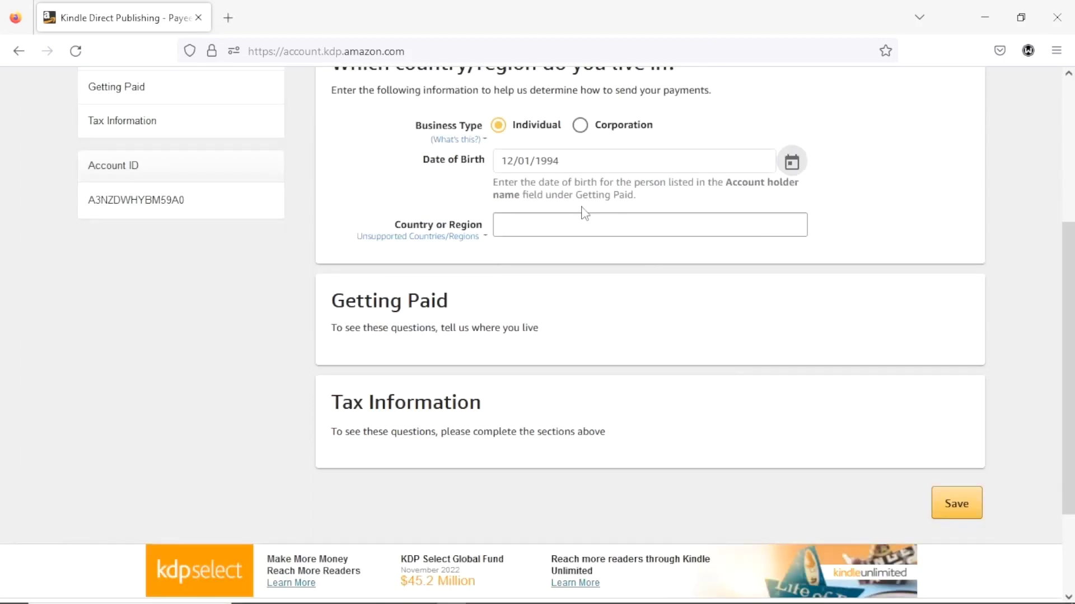
pyautogui.click(537, 230)
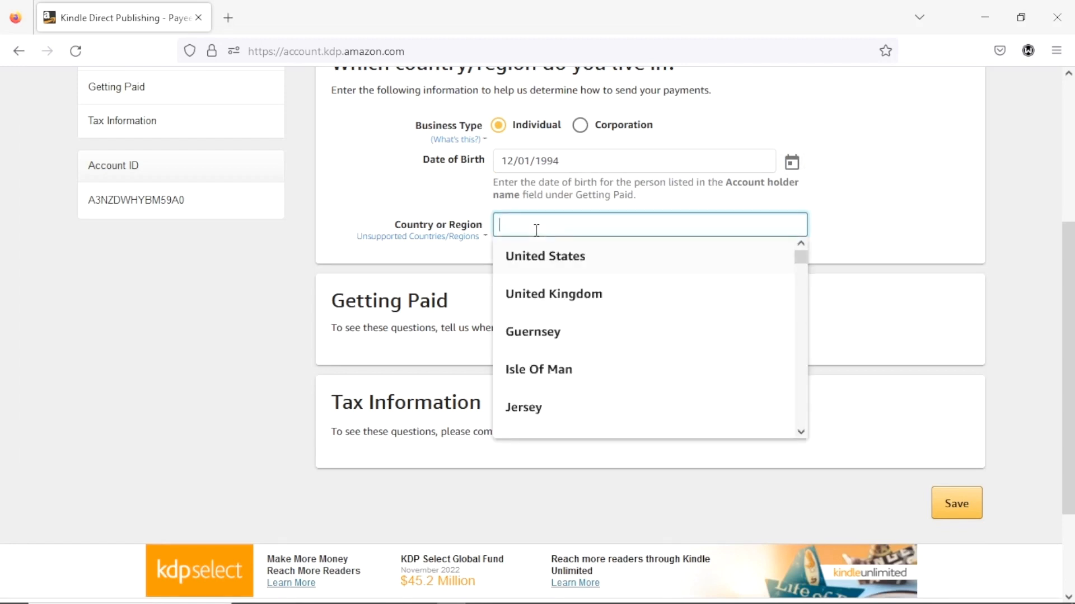
pyautogui.write('Ni')
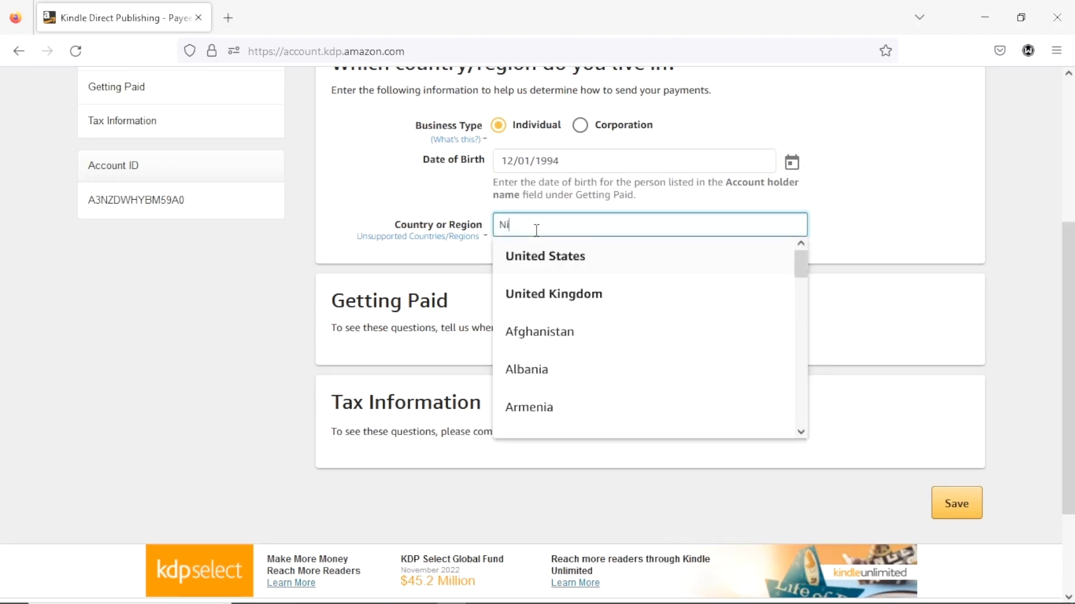
pyautogui.write('ger')
pyautogui.click(535, 302)
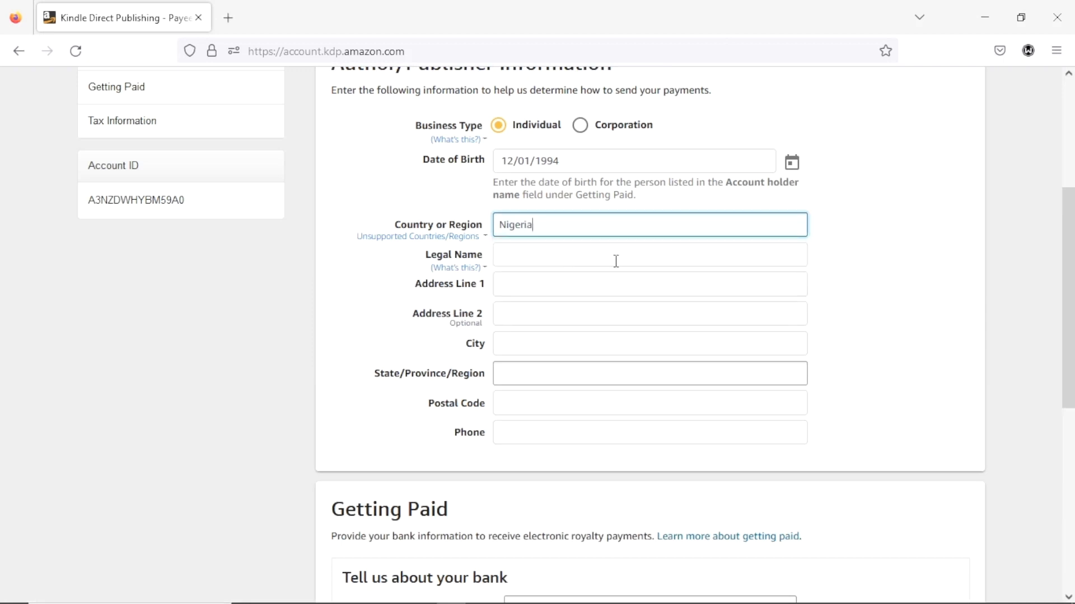
# Step: Enter the account holder's full legal name and the first address line
pyautogui.click(522, 259)
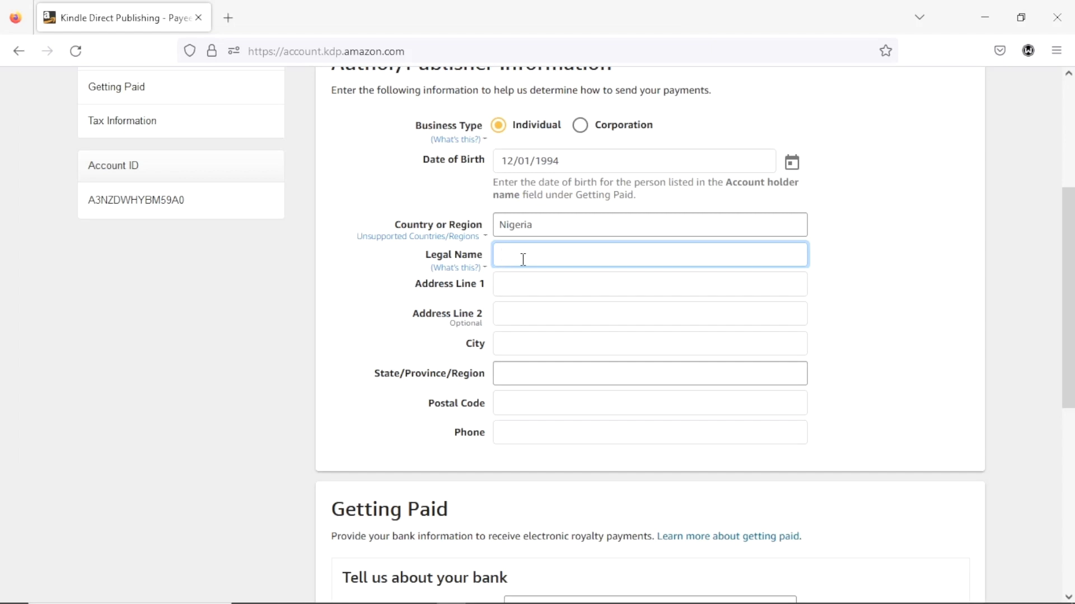
pyautogui.click(525, 281)
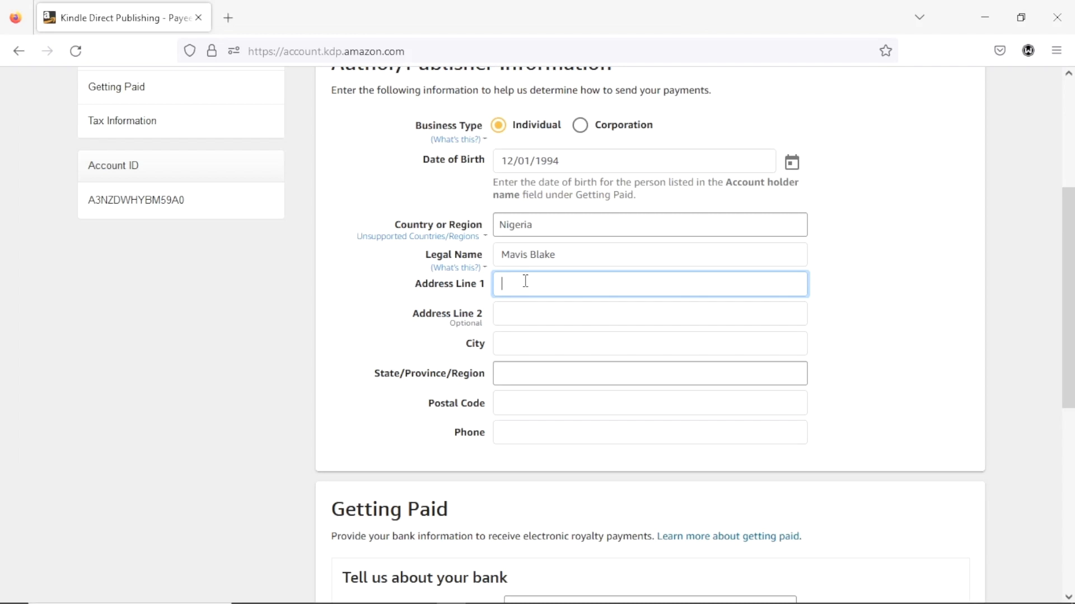
pyautogui.write('University of Lagos')
# Step: Search Google in a new tab for 'university of lagos postal code' and select the code shown
pyautogui.click(228, 18)
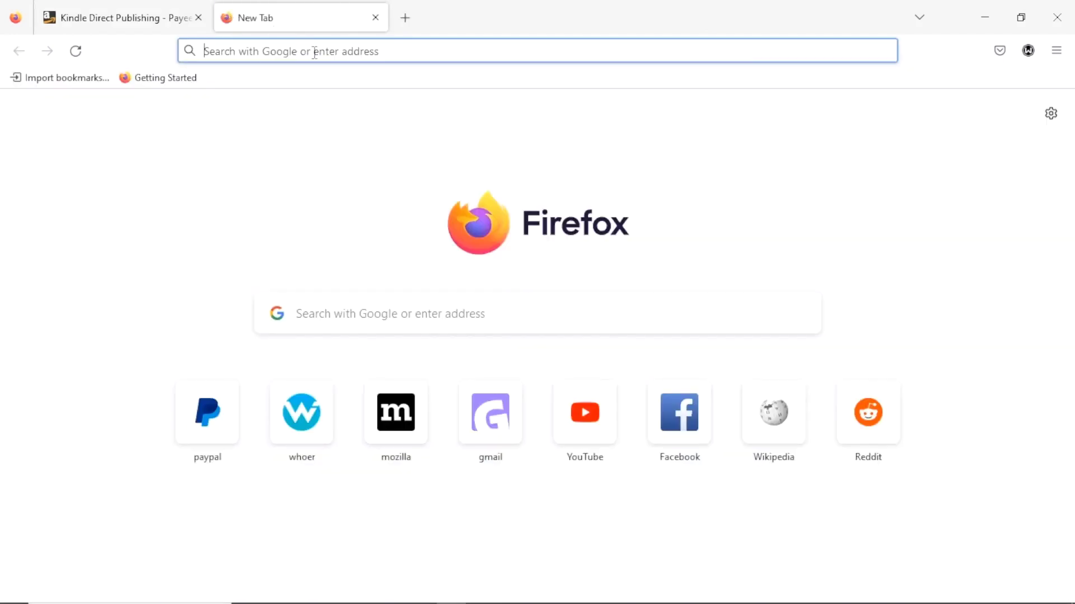
pyautogui.write('un')
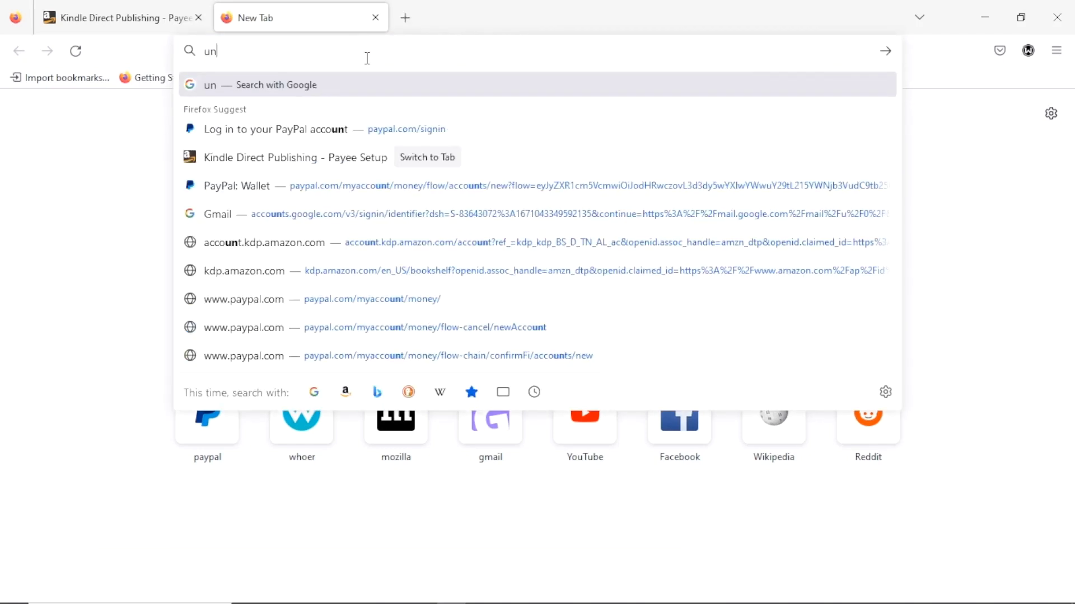
pyautogui.write('iversit')
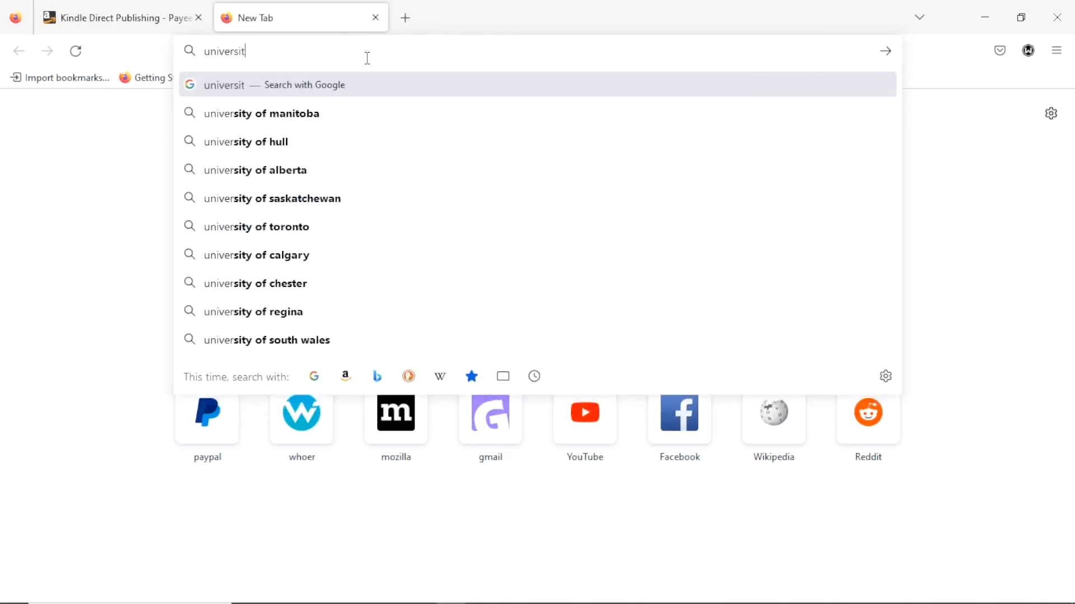
pyautogui.write('y of La')
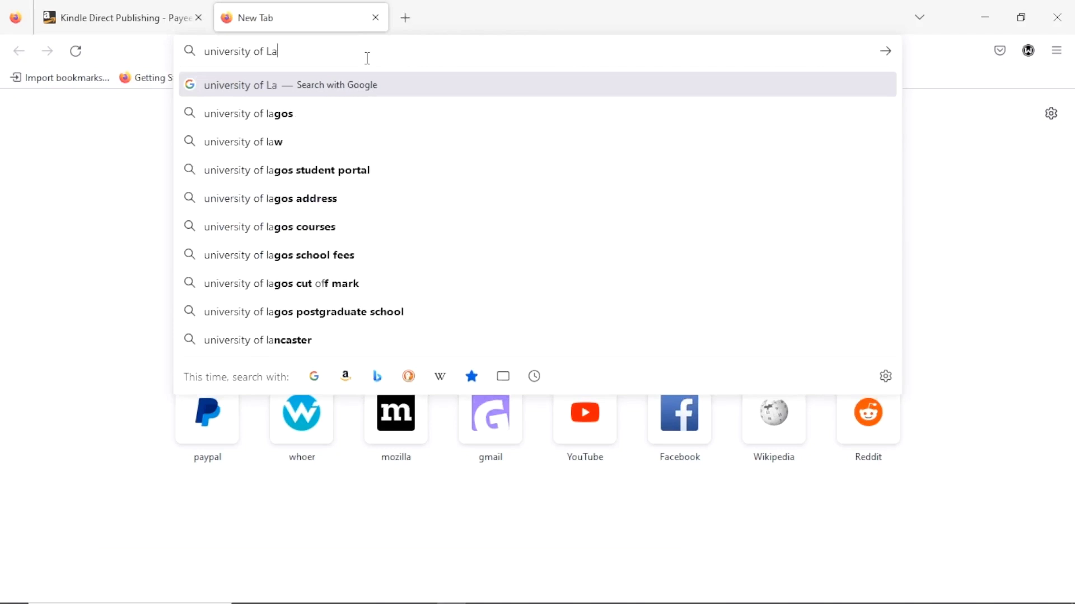
pyautogui.write('gos postea')
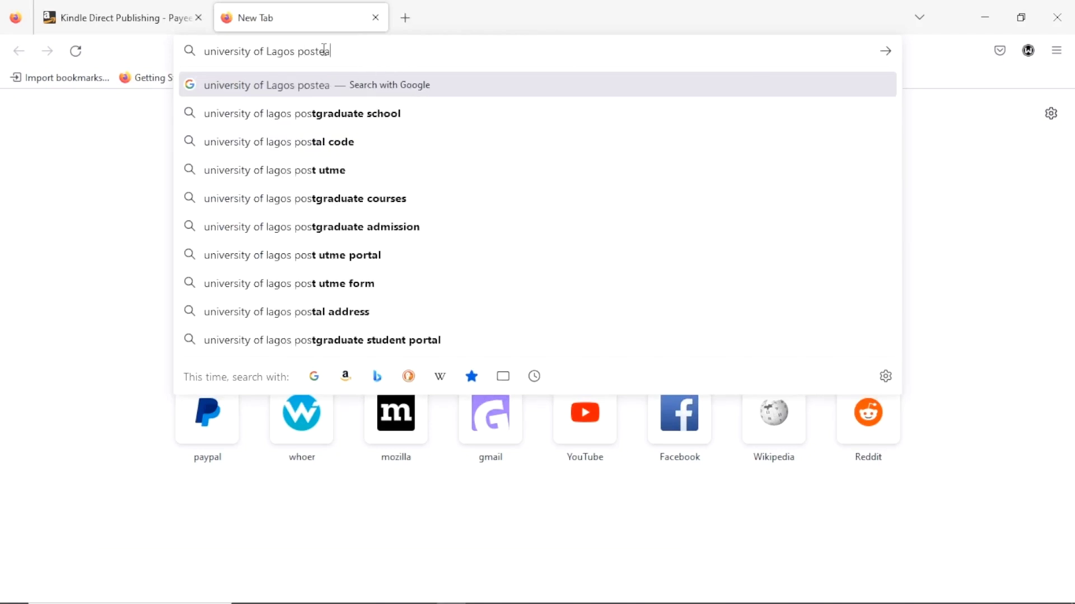
pyautogui.press('BackSpace')
pyautogui.write('al')
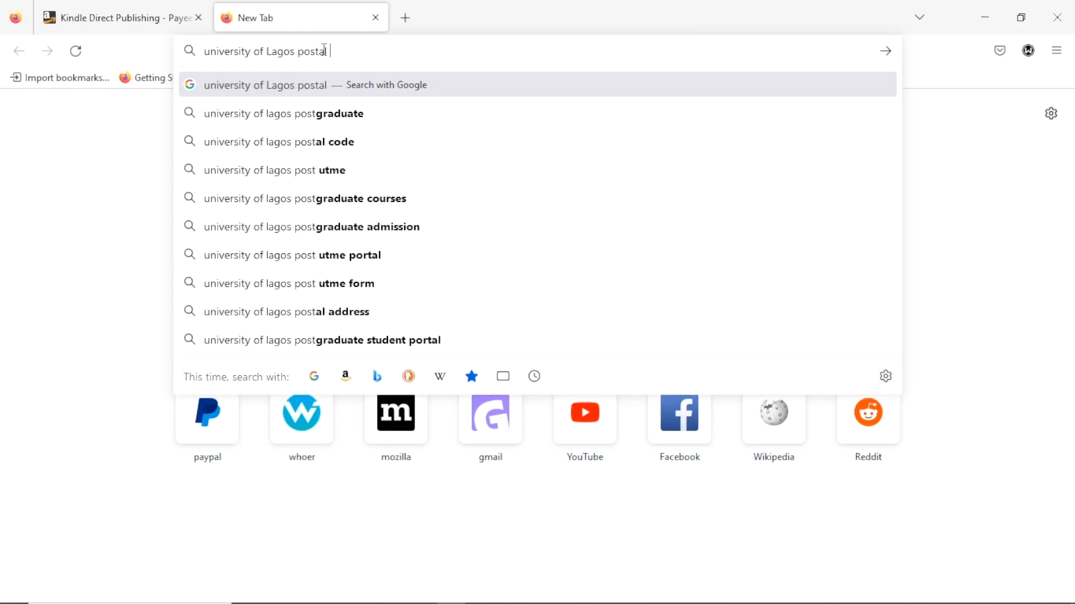
pyautogui.write(' co')
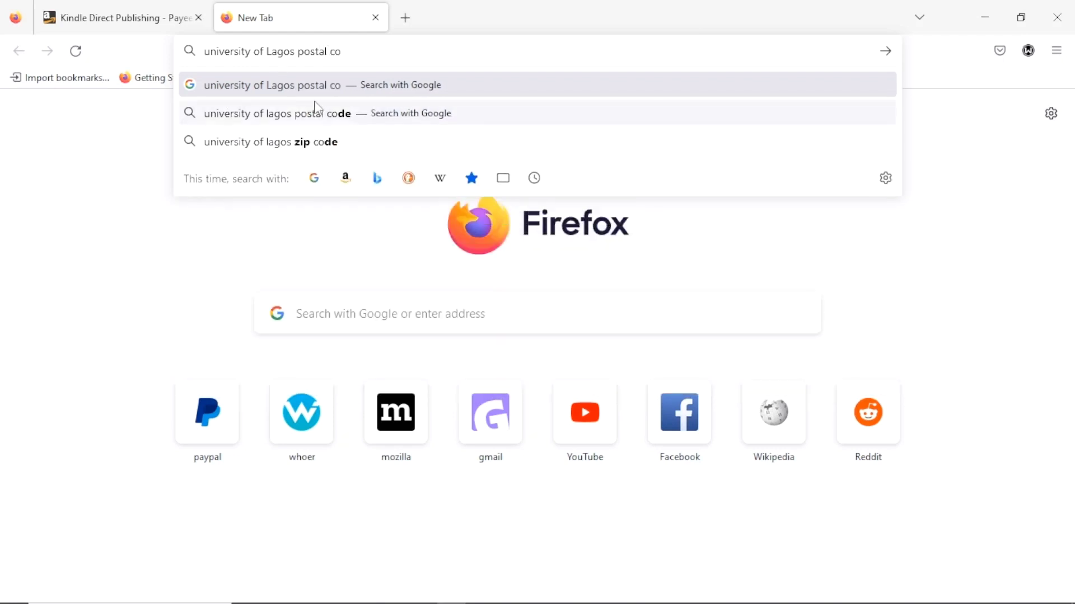
pyautogui.click(318, 108)
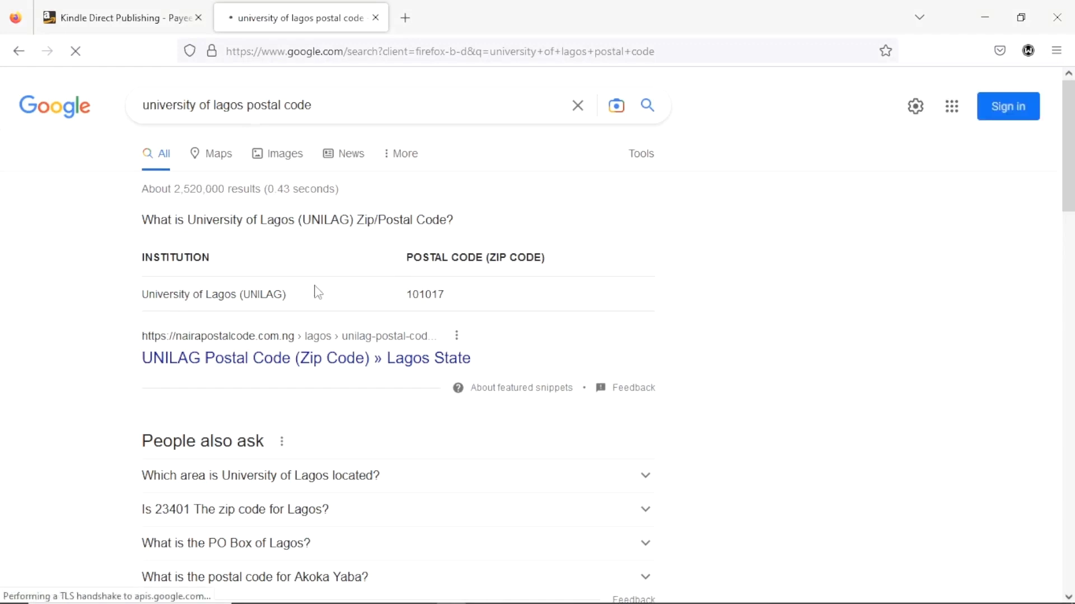
pyautogui.scroll(-3, 403, 235)
pyautogui.moveTo(406, 216); pyautogui.dragTo(469, 215)
pyautogui.hotkey('ctrl', 'c')
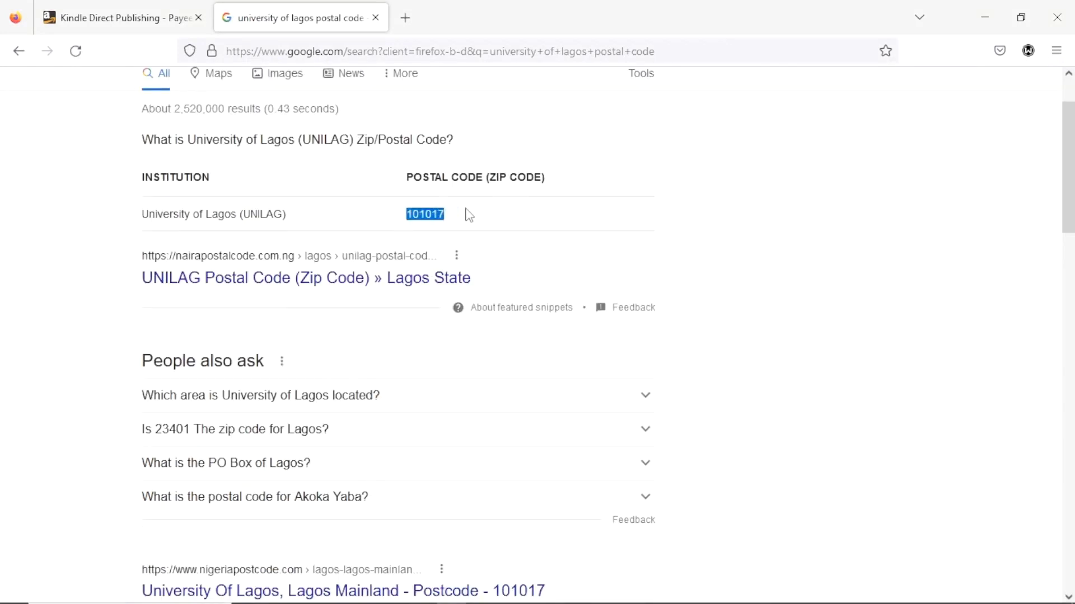
# Step: Fill in the city, the pasted postal code and the state on the payee form
pyautogui.click(163, 13)
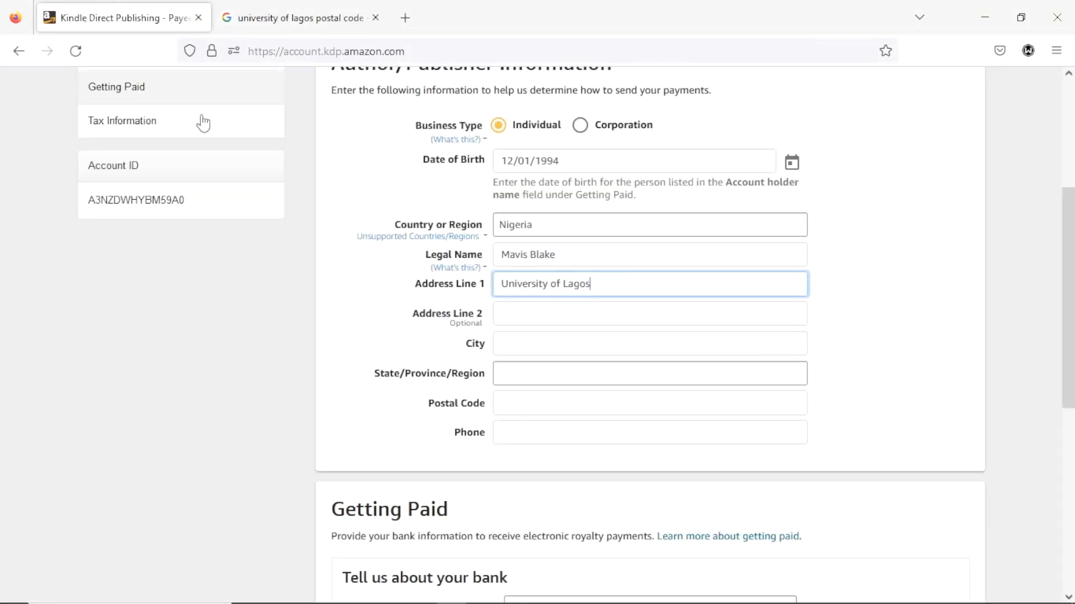
pyautogui.write(', Lagos')
pyautogui.press('Tab')
pyautogui.write('Lagos')
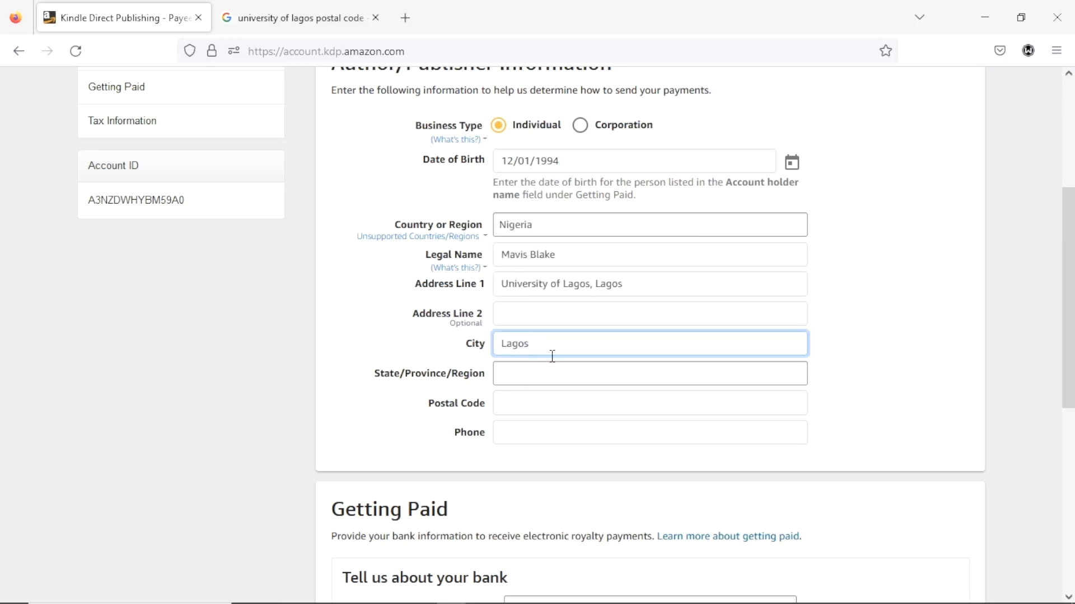
pyautogui.click(516, 404)
pyautogui.hotkey('ctrl', 'v')
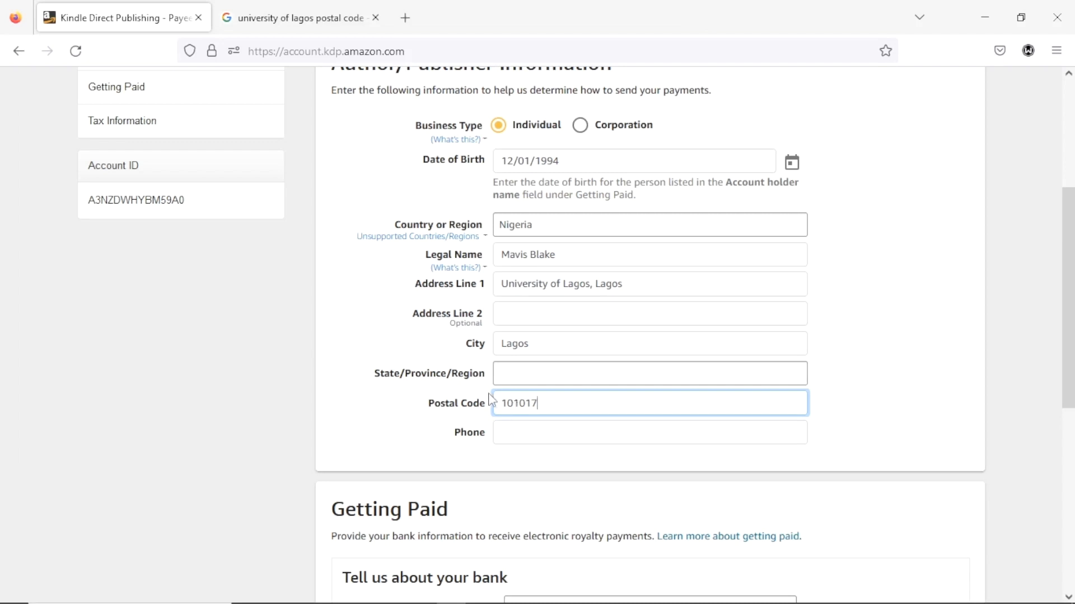
pyautogui.click(518, 375)
pyautogui.write('Lagos')
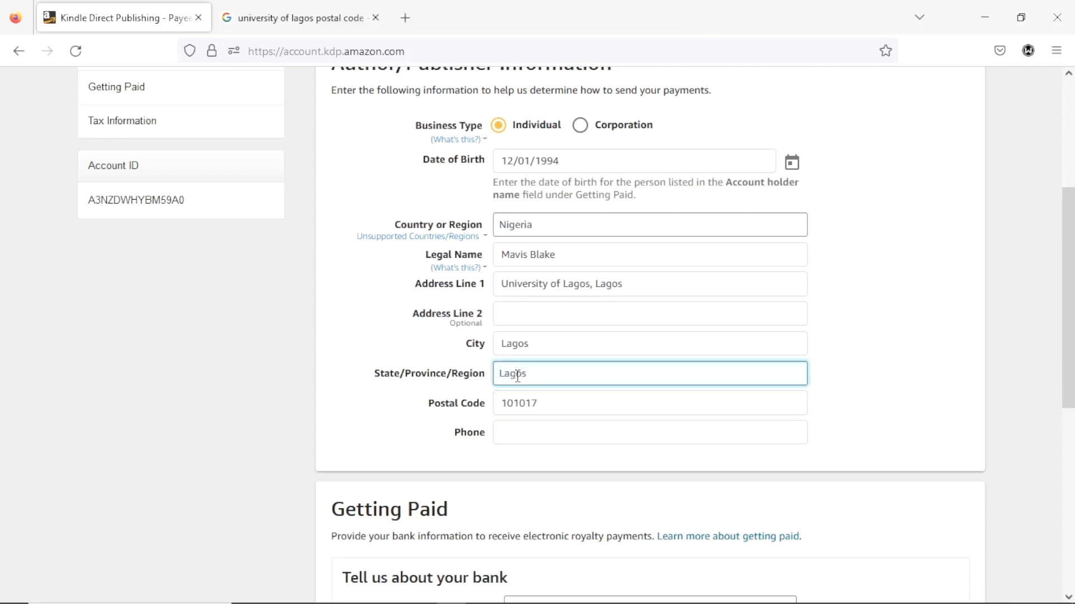
# Step: Change the city to the district name and remove the repeated city from address line 1
pyautogui.hotkey('shift', 'Tab')
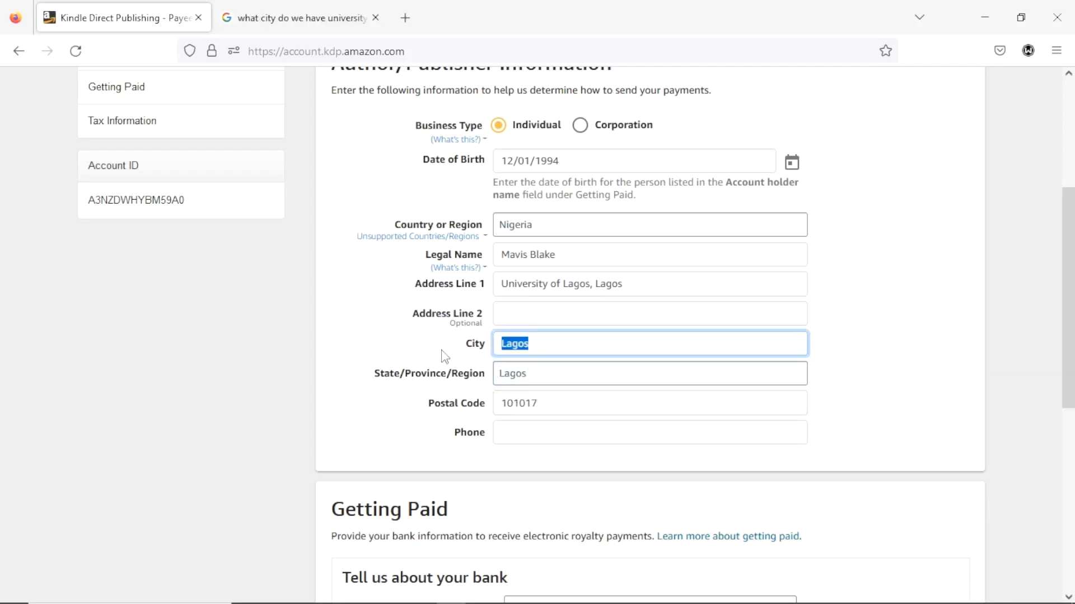
pyautogui.write('Yaba')
pyautogui.click(534, 429)
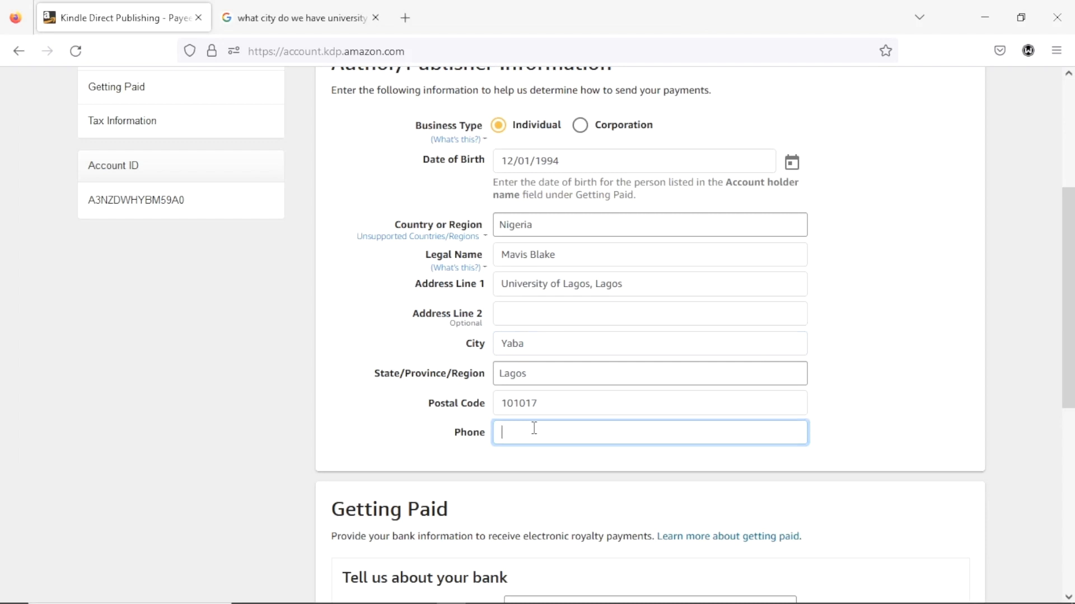
pyautogui.click(648, 288)
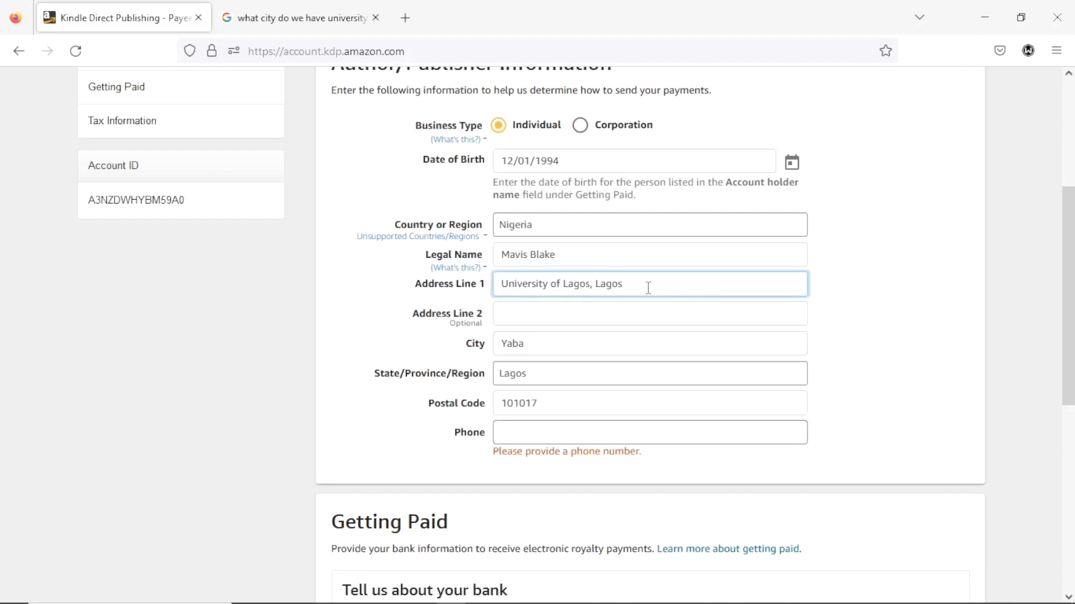
pyautogui.press('BackSpace')
pyautogui.press('BackSpace')
pyautogui.press('BackSpace')
pyautogui.press('BackSpace')
pyautogui.press('BackSpace')
pyautogui.write('Yaba')
pyautogui.click(527, 439)
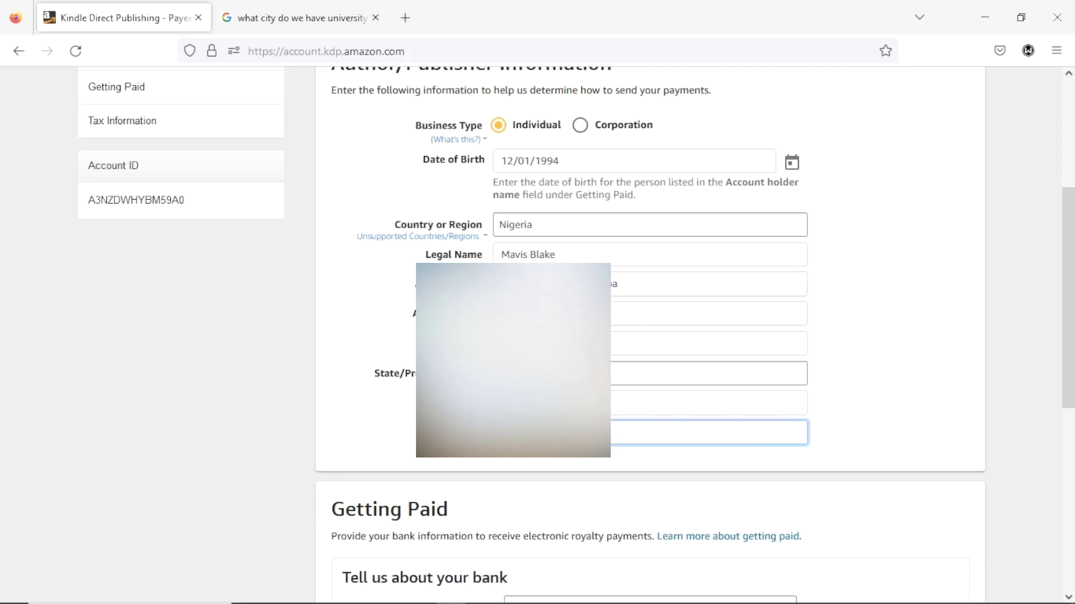
# Step: Choose the 'I don't have a bank' payment option and move down to Tax Information
pyautogui.scroll(-3, 650, 336)
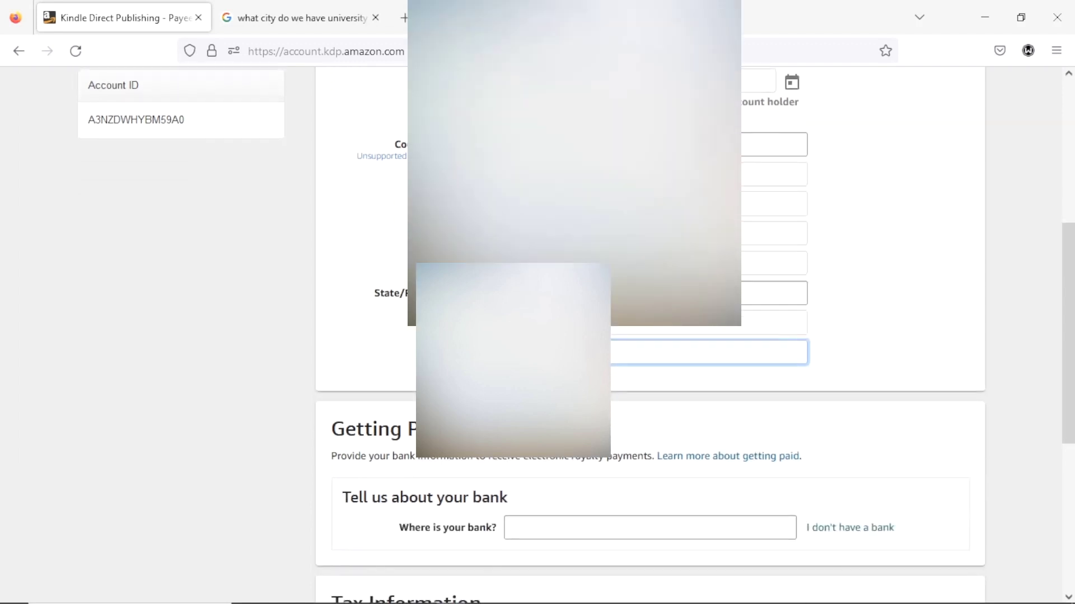
pyautogui.scroll(-6, 638, 442)
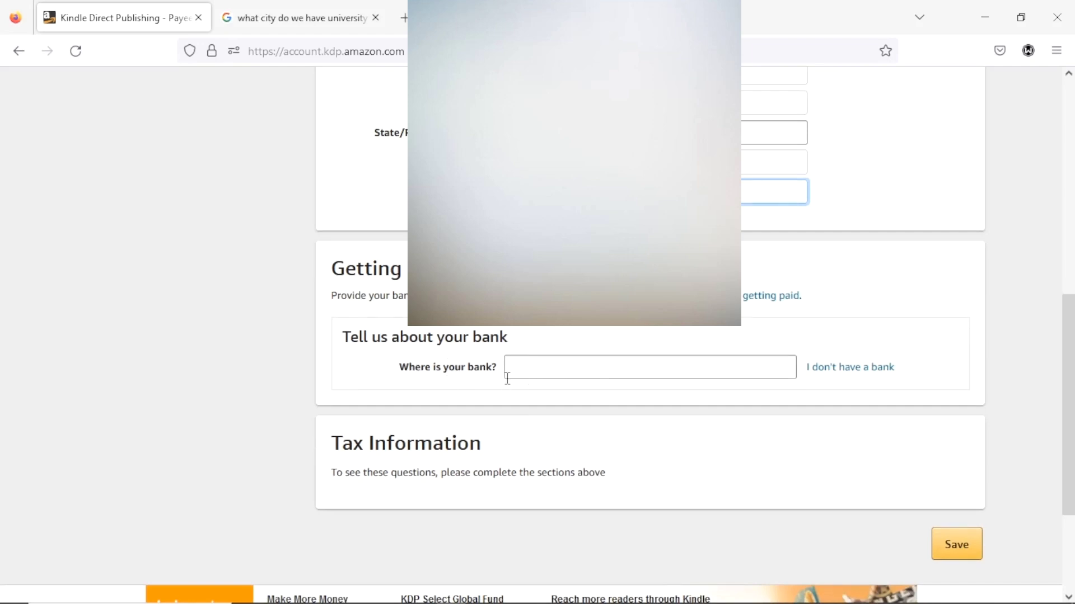
pyautogui.click(844, 368)
pyautogui.scroll(-1, 867, 401)
pyautogui.scroll(-8, 869, 401)
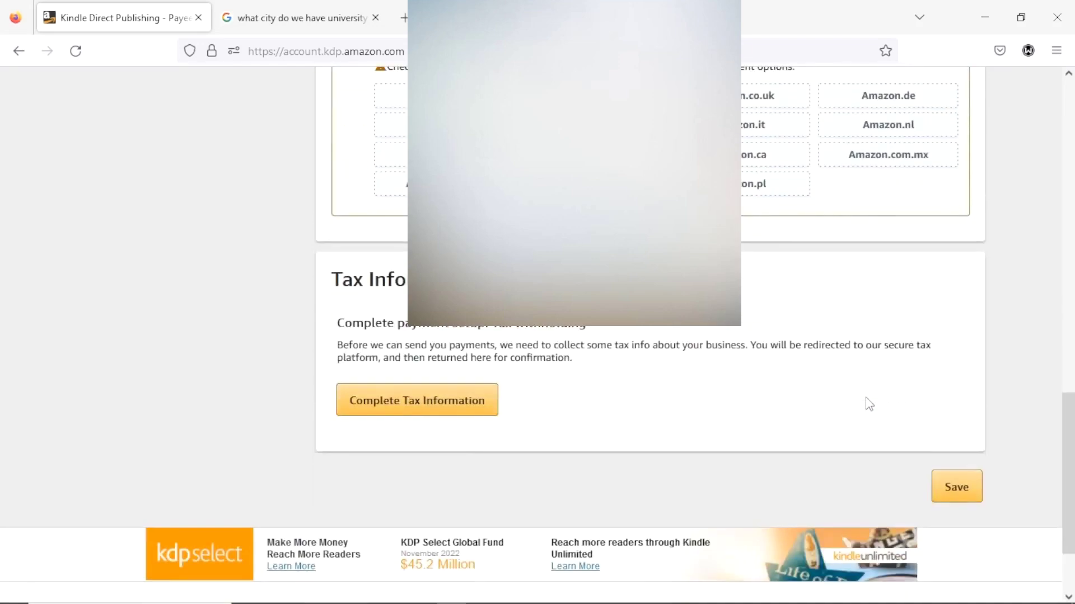
pyautogui.scroll(-2, 618, 415)
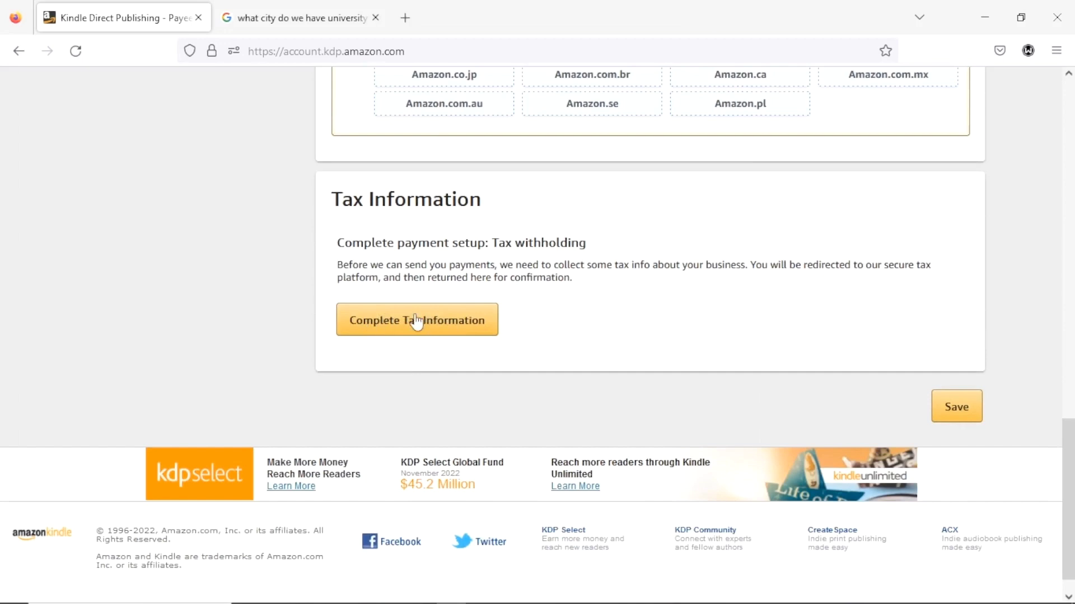
# Step: Save the pending payee changes and launch the tax information interview
pyautogui.click(413, 319)
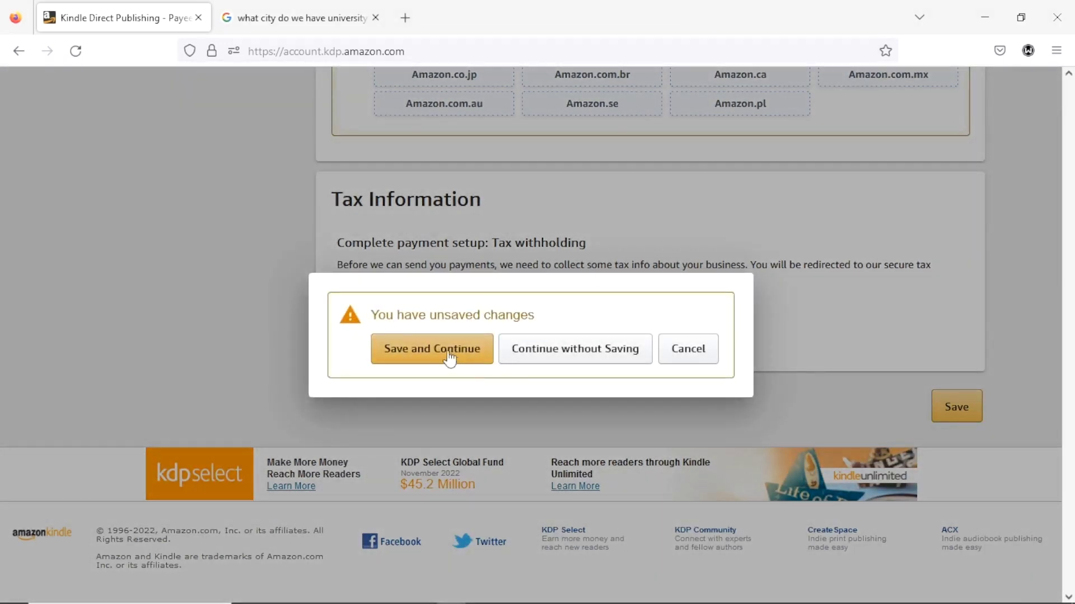
pyautogui.click(425, 353)
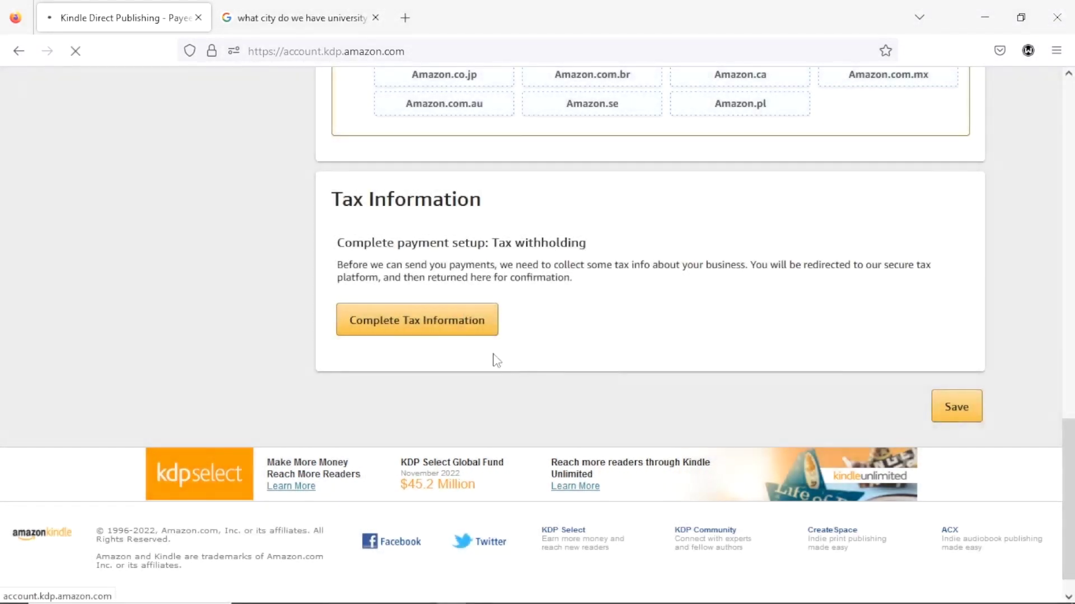
pyautogui.click(427, 332)
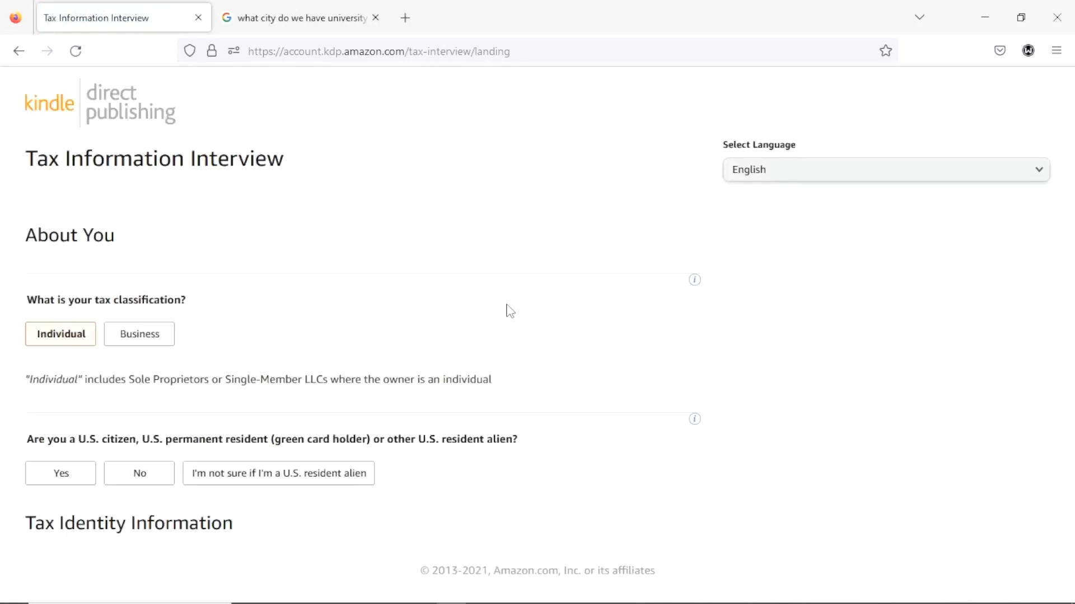
# Step: Answer No to both the U.S. person and intermediary questions
pyautogui.click(140, 475)
pyautogui.scroll(-2, 56, 464)
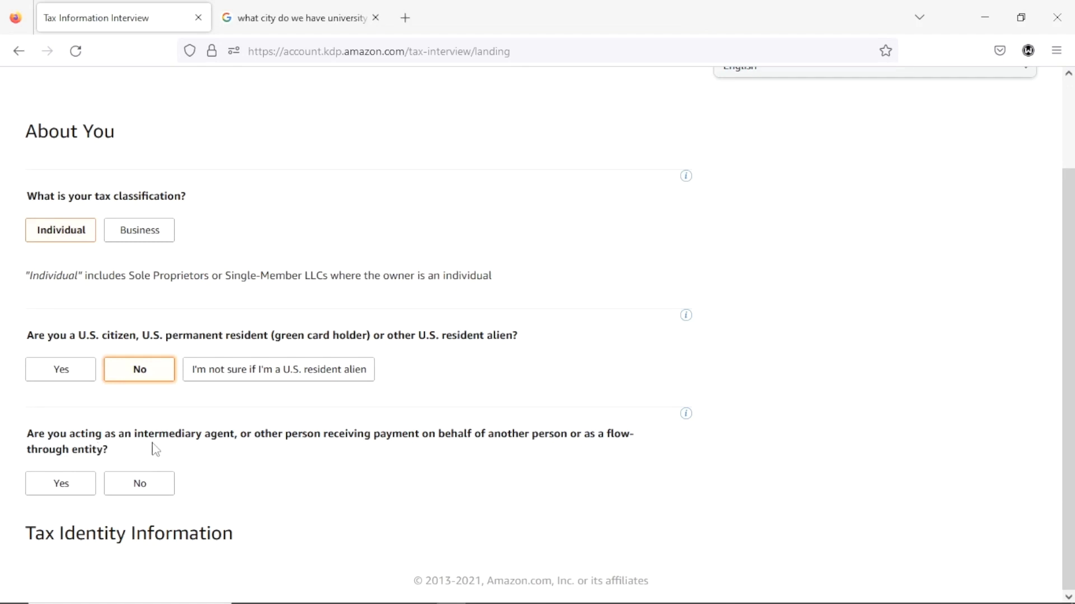
pyautogui.click(148, 486)
pyautogui.scroll(-6, 375, 500)
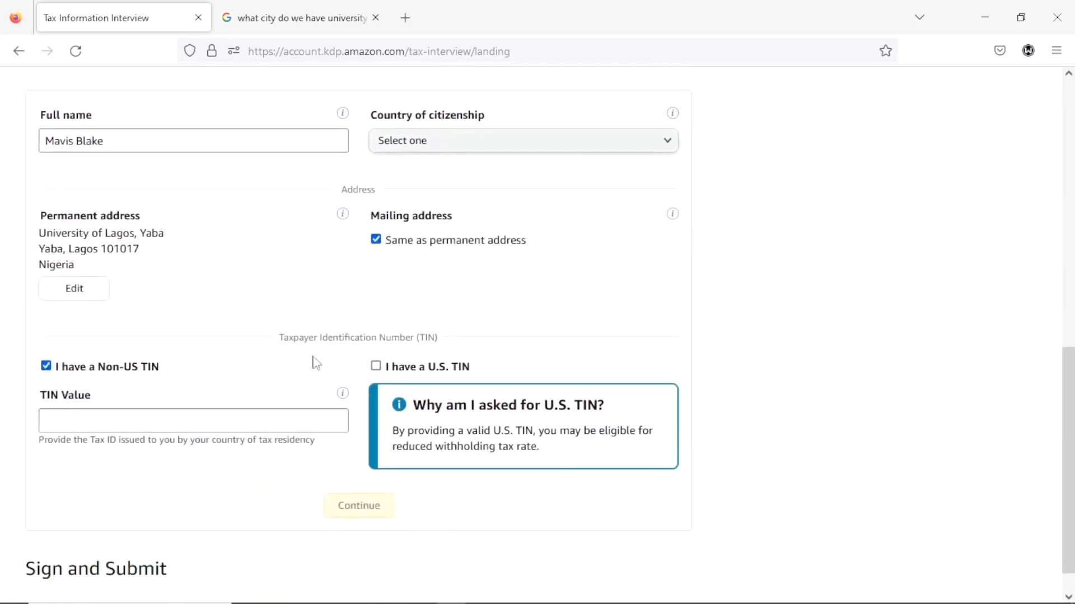
pyautogui.scroll(-1, 296, 364)
pyautogui.scroll(4, 347, 370)
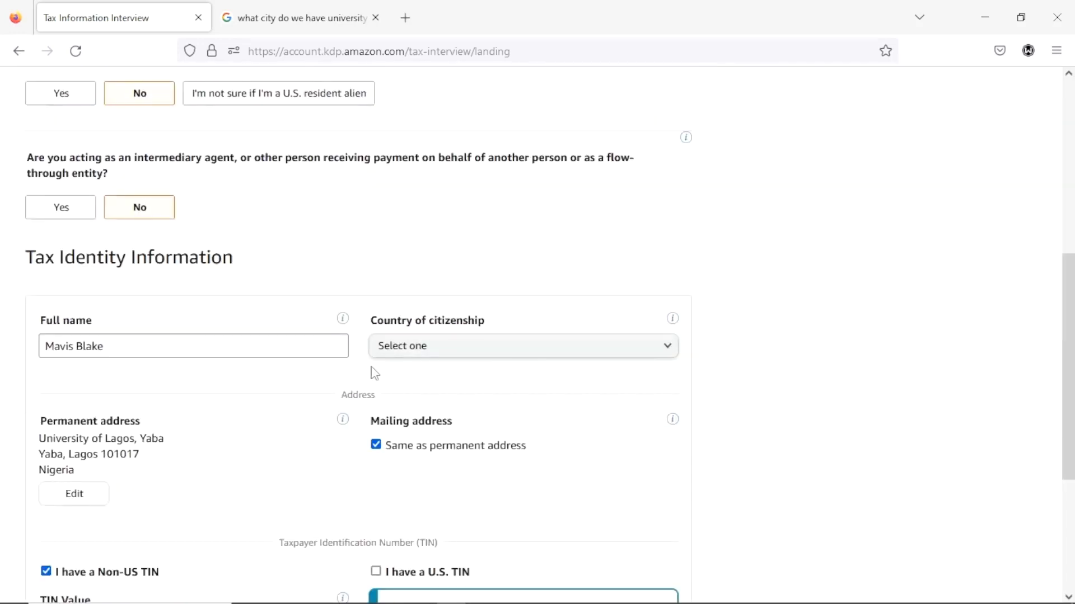
# Step: Set the country of citizenship to Nigeria
pyautogui.click(638, 351)
pyautogui.scroll(-10, 484, 218)
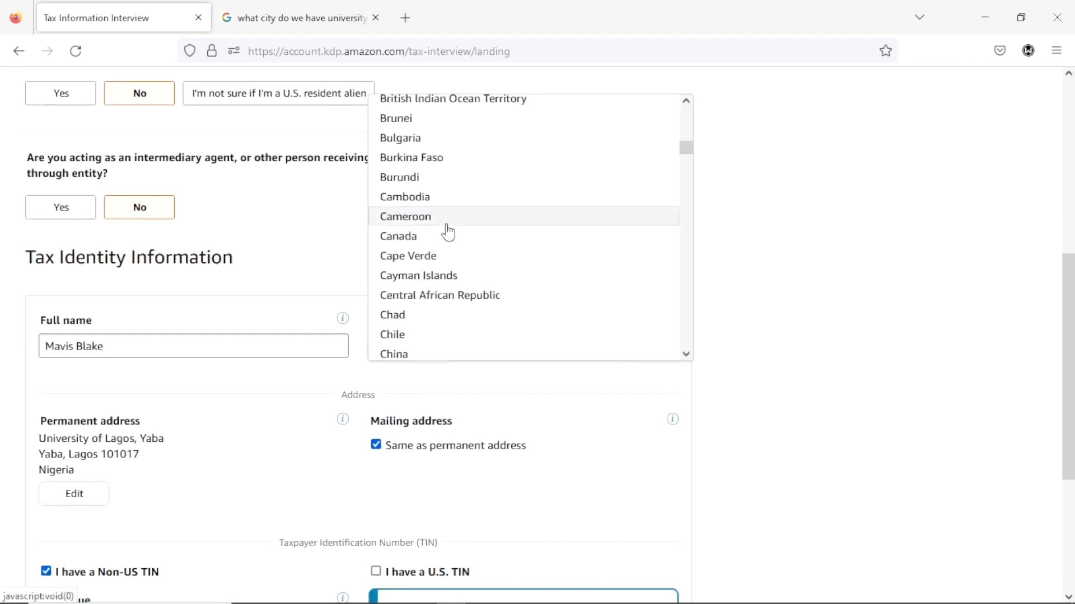
pyautogui.scroll(-20, 449, 233)
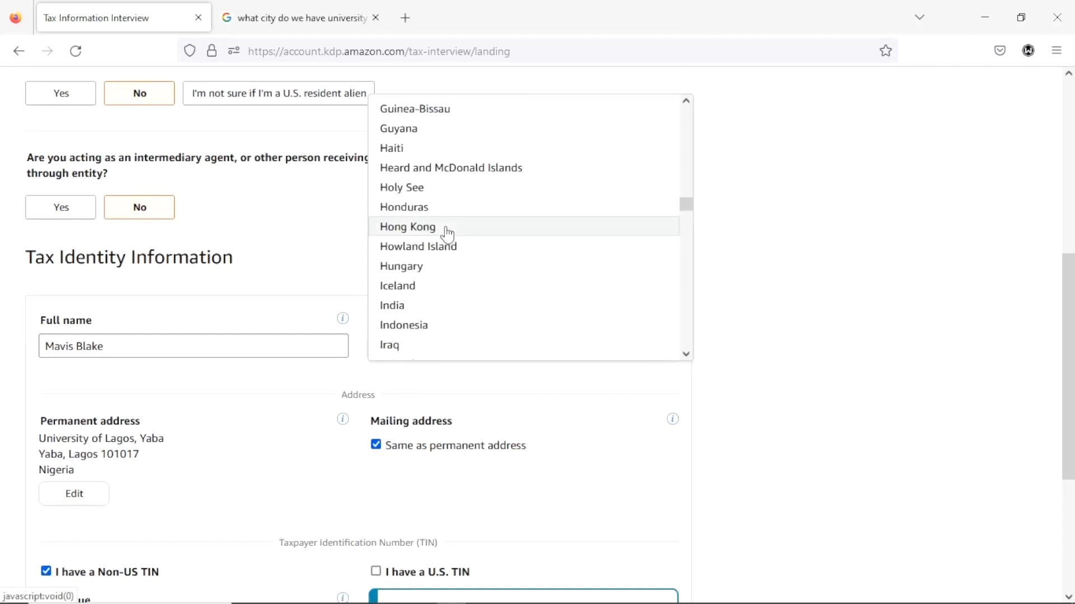
pyautogui.scroll(-18, 448, 235)
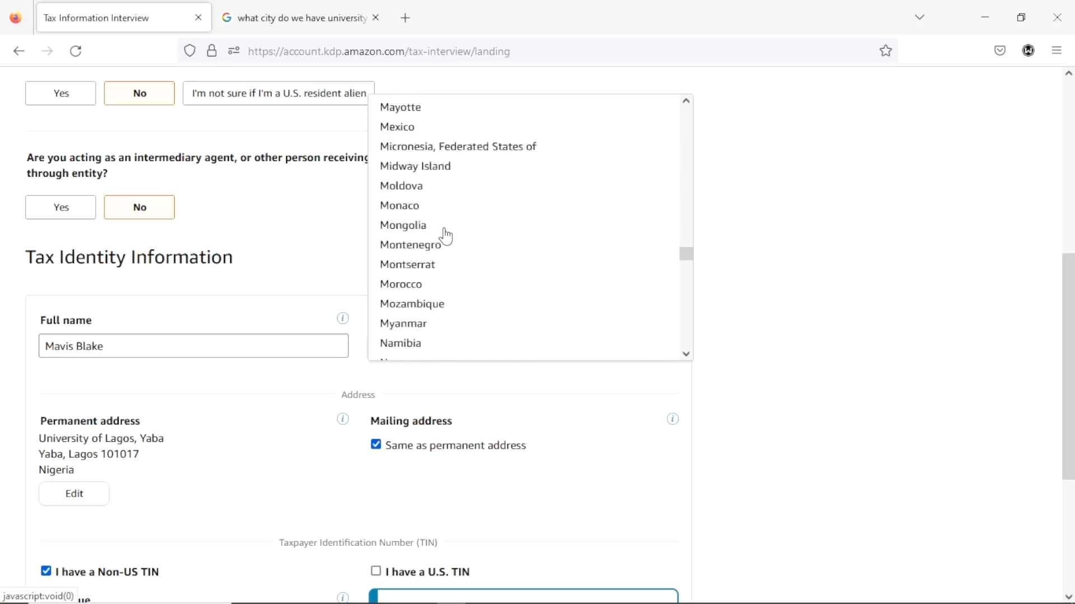
pyautogui.scroll(-6, 447, 237)
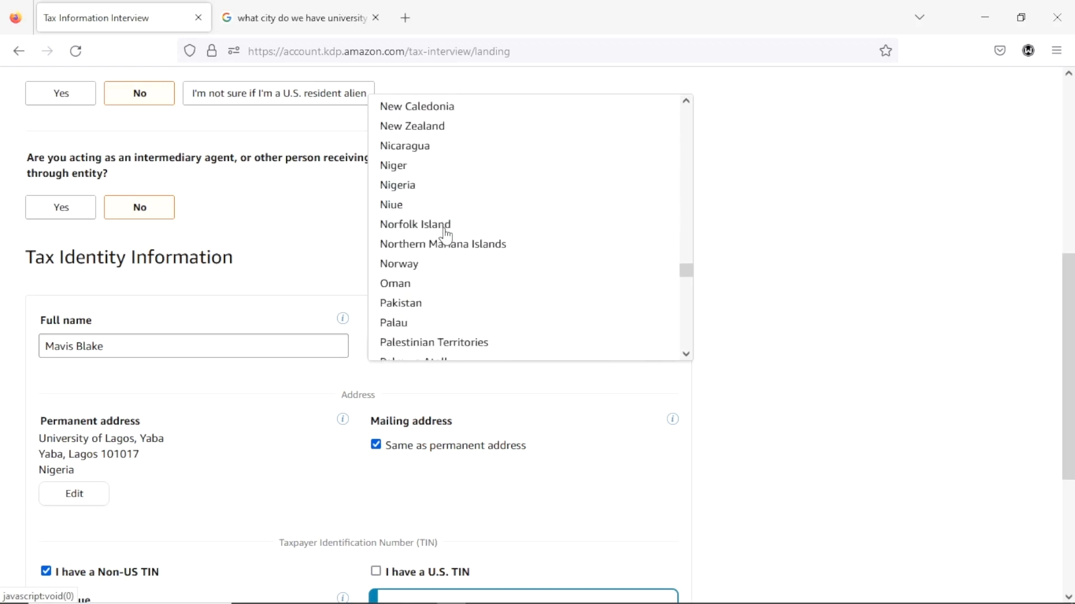
pyautogui.click(447, 192)
pyautogui.scroll(-4, 504, 327)
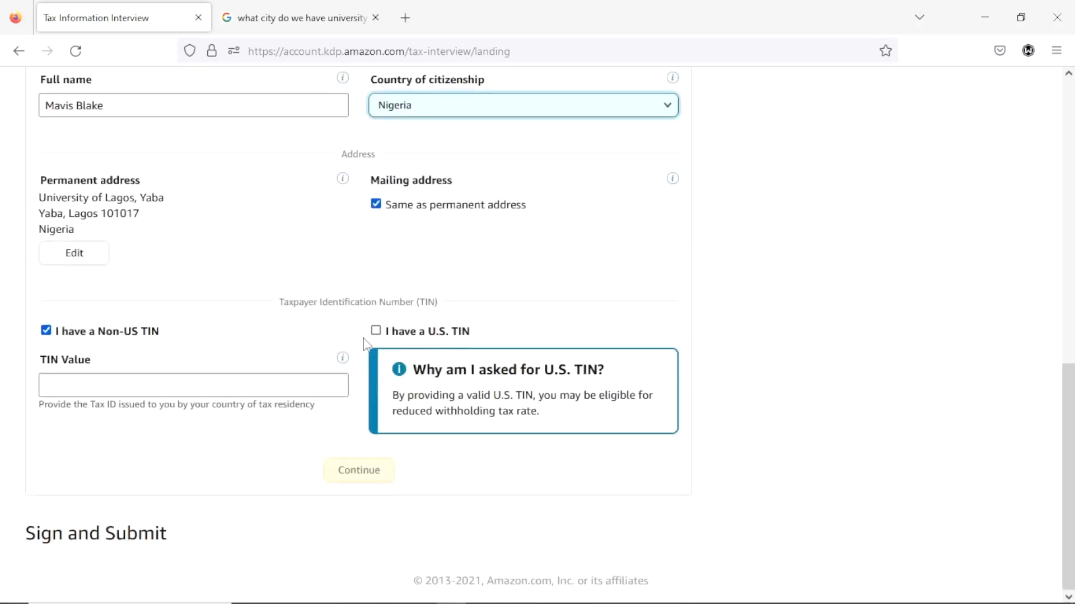
pyautogui.click(381, 217)
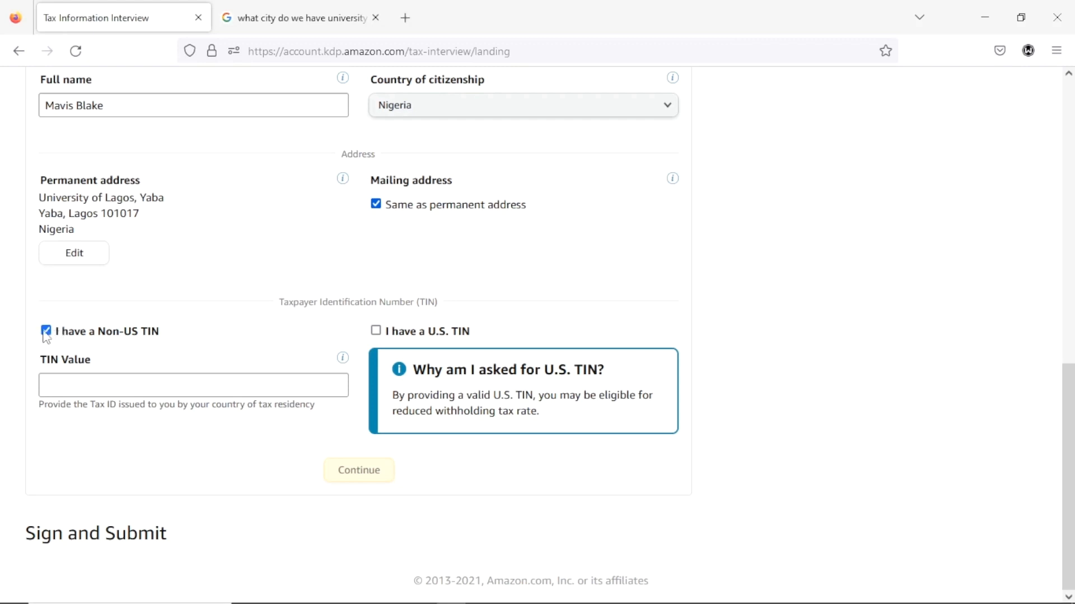
# Step: Uncheck Non-US TIN, give 'country does not issue TINs' as the reason, and continue
pyautogui.click(46, 334)
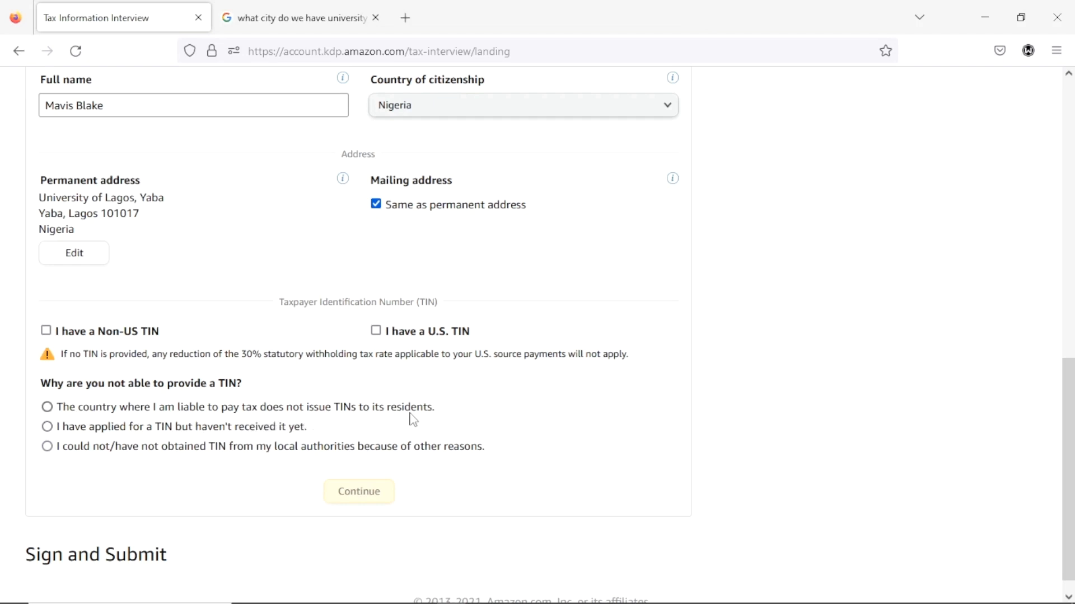
pyautogui.click(48, 408)
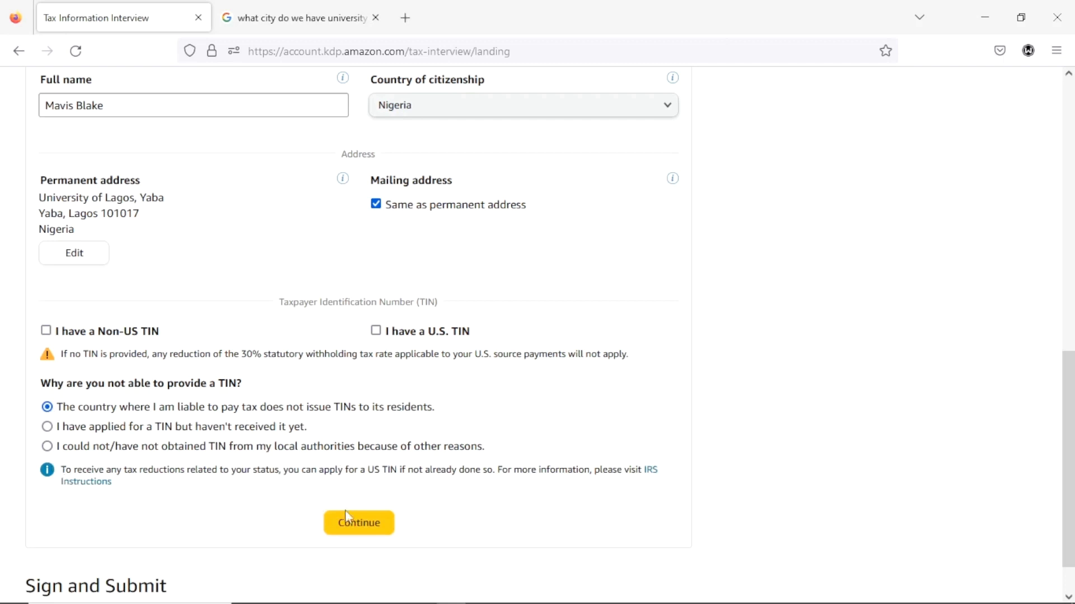
pyautogui.click(364, 536)
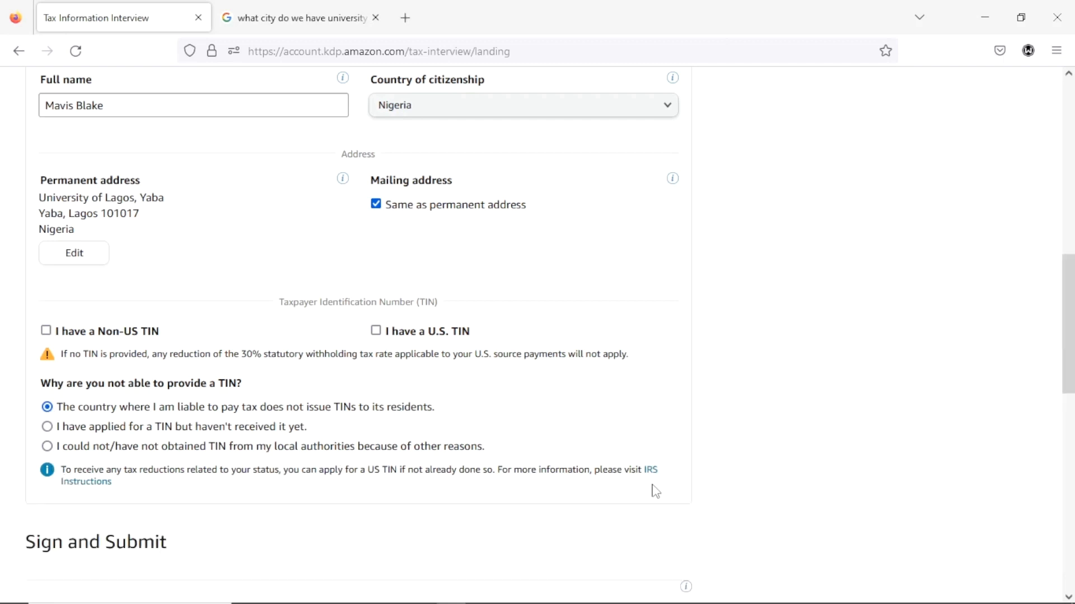
# Step: Certify signing capacity, sign with the account holder's name, and save to preview the W-8BEN
pyautogui.scroll(-5, 252, 252)
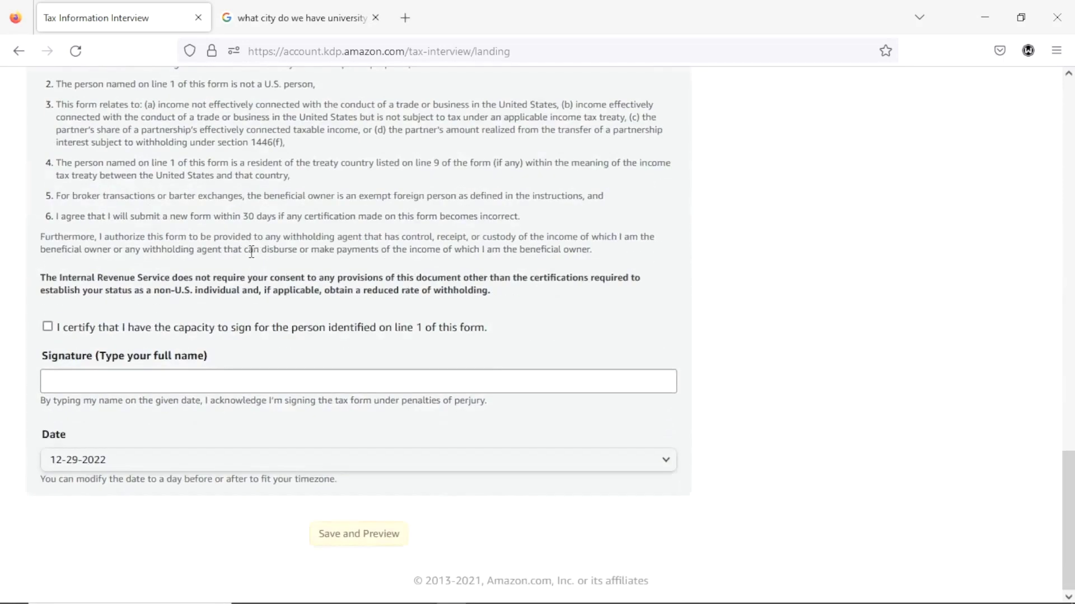
pyautogui.scroll(3, 268, 263)
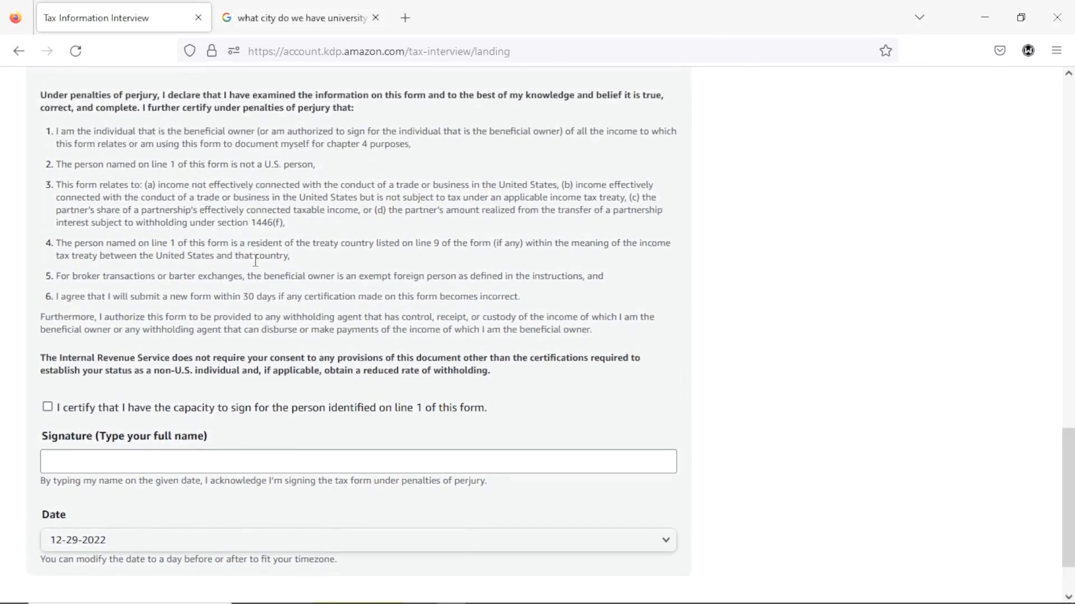
pyautogui.scroll(-3, 196, 275)
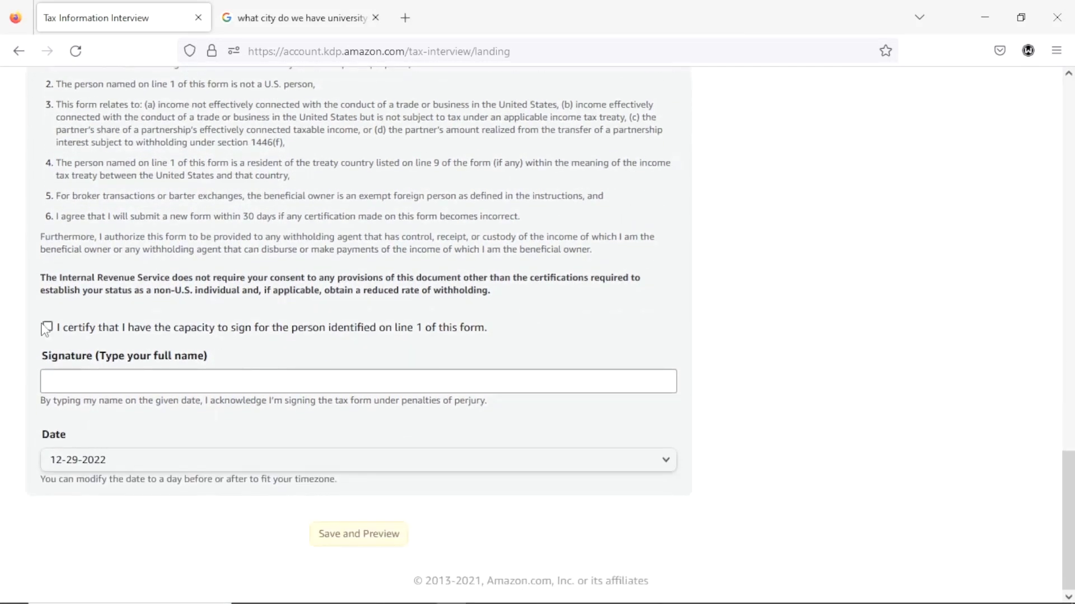
pyautogui.click(49, 328)
pyautogui.click(104, 381)
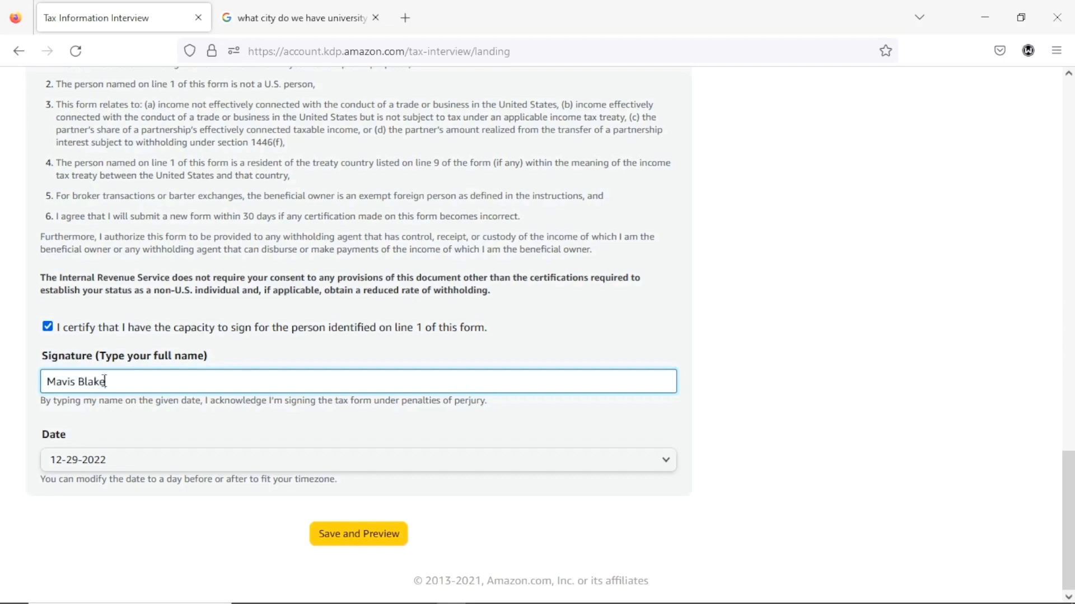
pyautogui.click(373, 541)
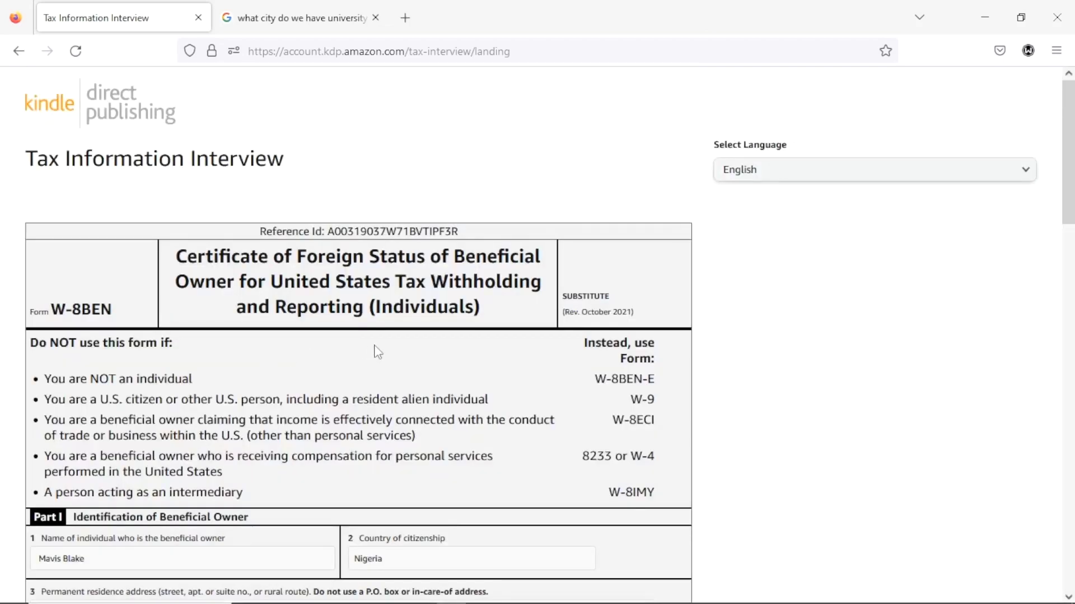
# Step: Review the W-8BEN preview and submit it, so the tax information validates at 30.0% withholding
pyautogui.scroll(-7, 363, 371)
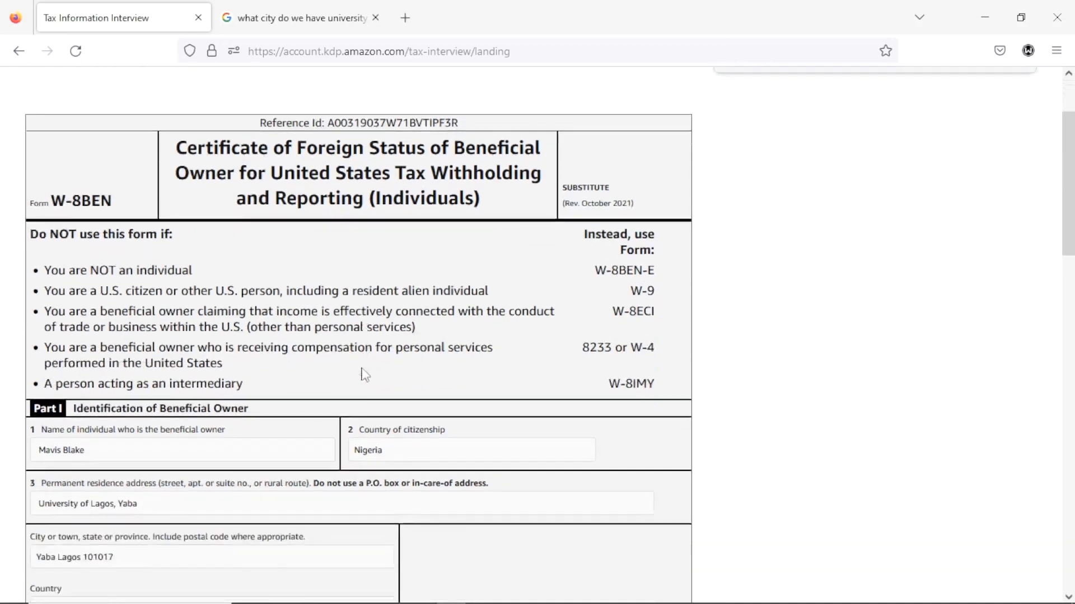
pyautogui.scroll(6, 364, 372)
pyautogui.scroll(-7, 363, 372)
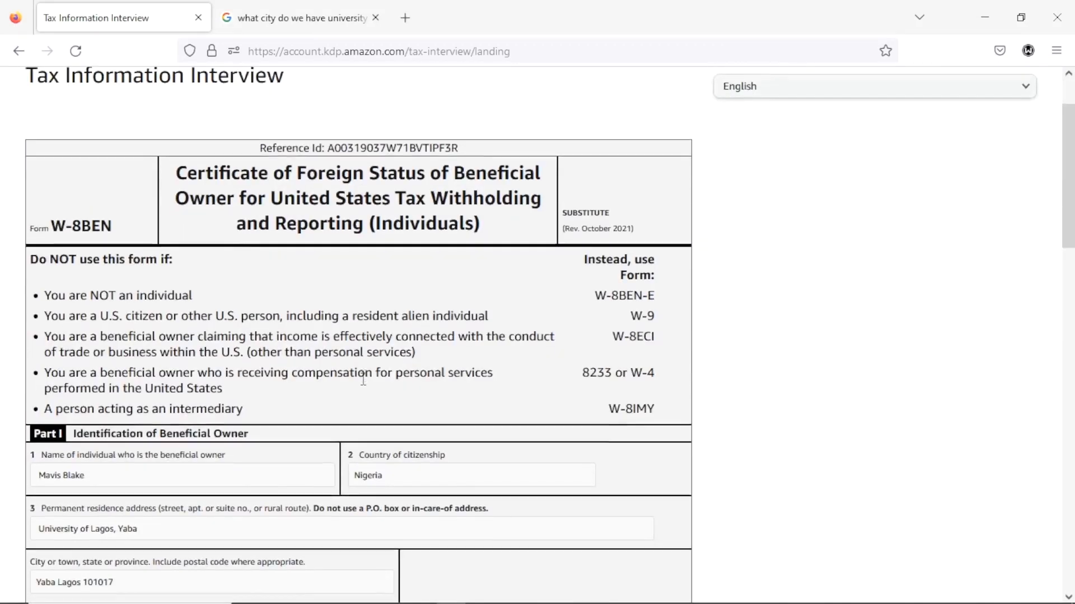
pyautogui.scroll(-15, 363, 386)
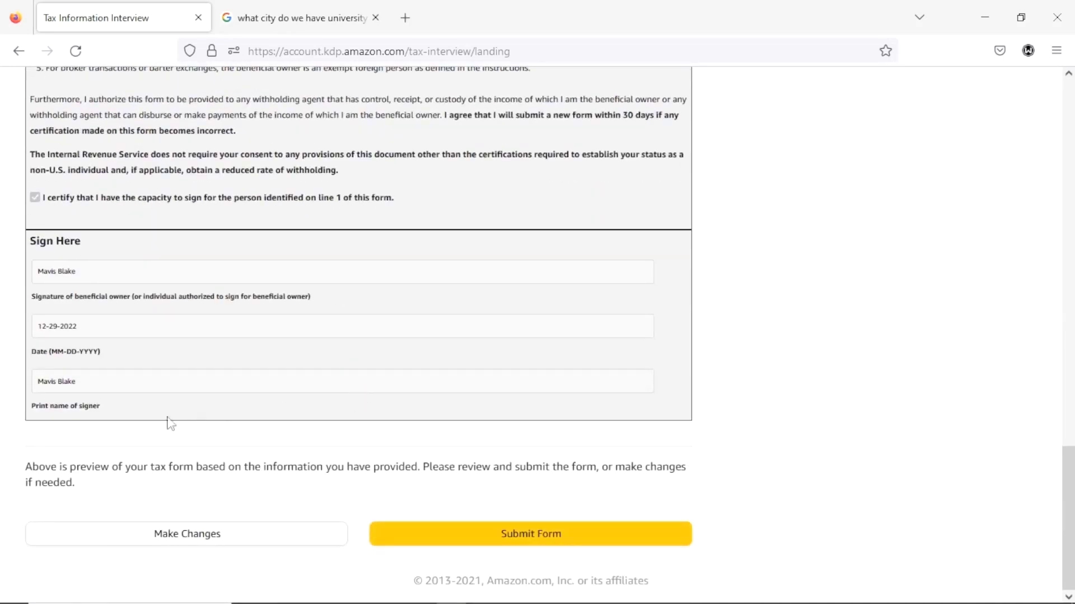
pyautogui.click(512, 539)
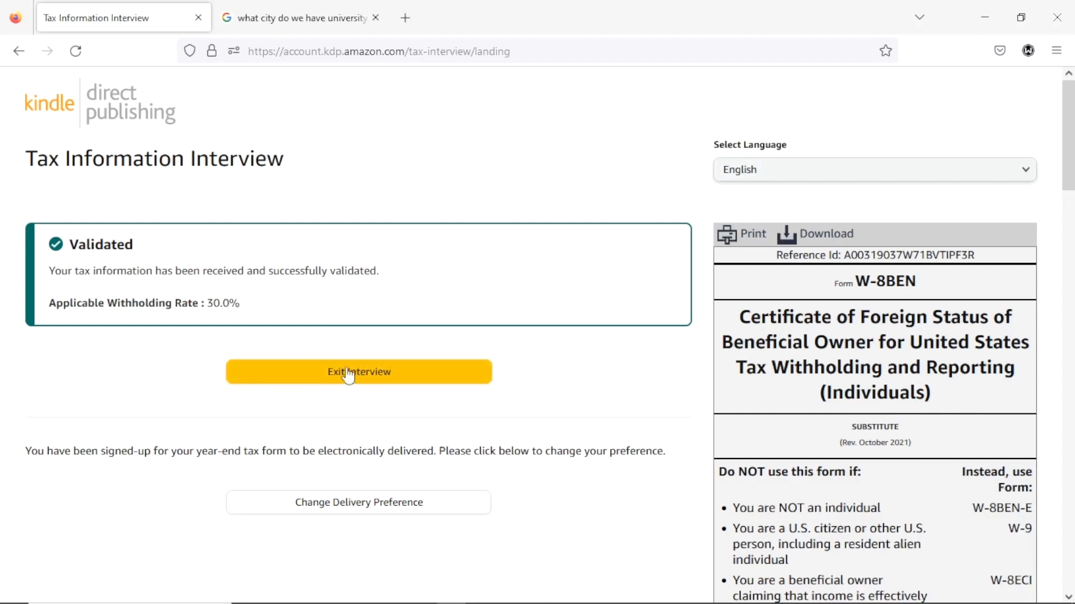
# Step: Exit the interview, save the payee settings showing Tax Interview Completed at 30%, and open Bookshelf
pyautogui.click(367, 376)
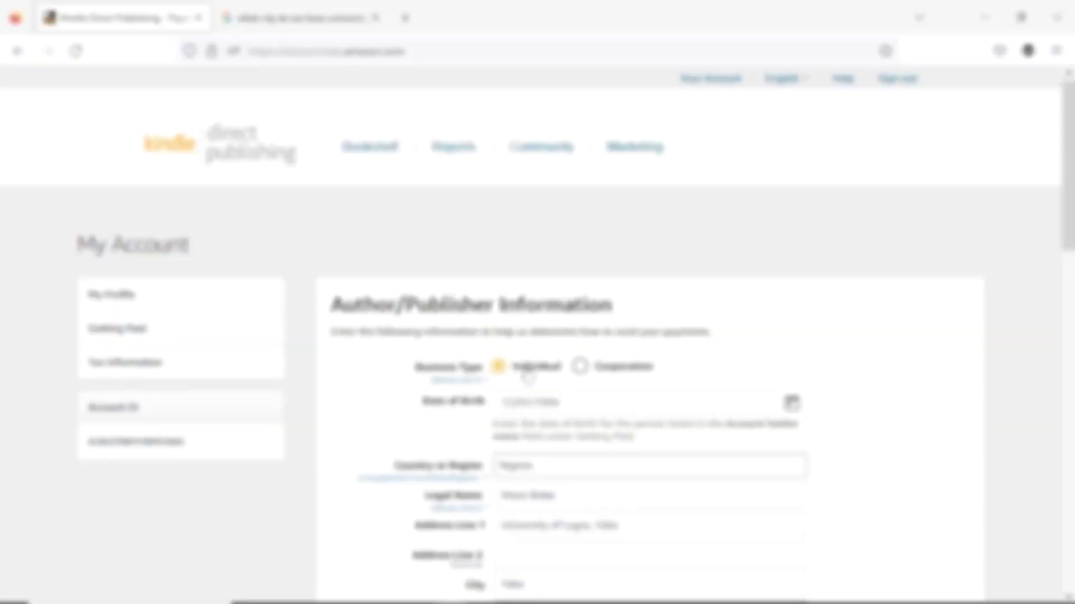
pyautogui.scroll(-10, 500, 303)
pyautogui.scroll(-8, 500, 303)
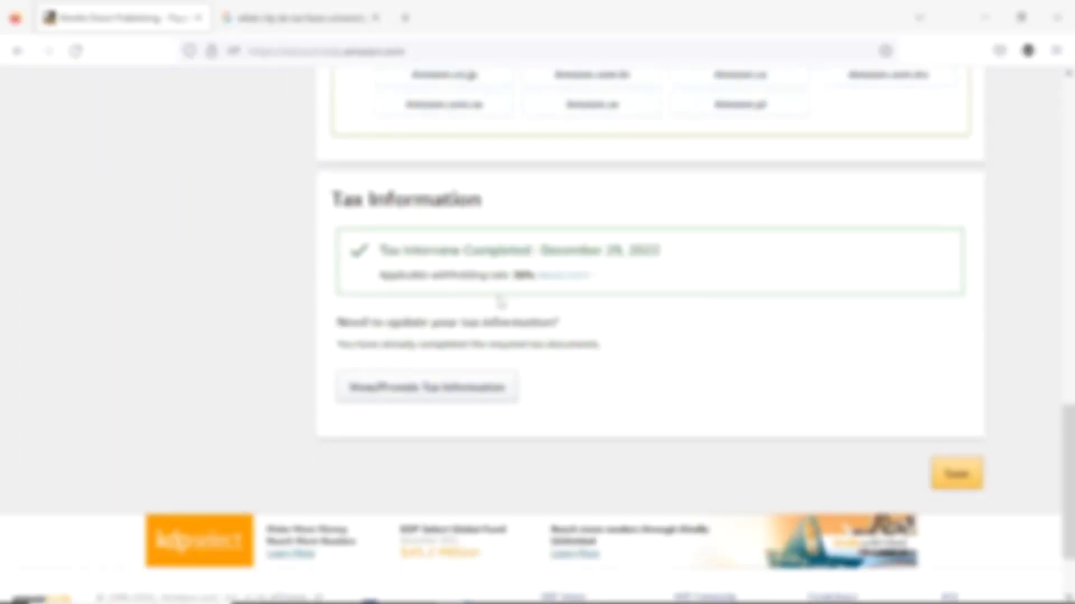
pyautogui.click(961, 399)
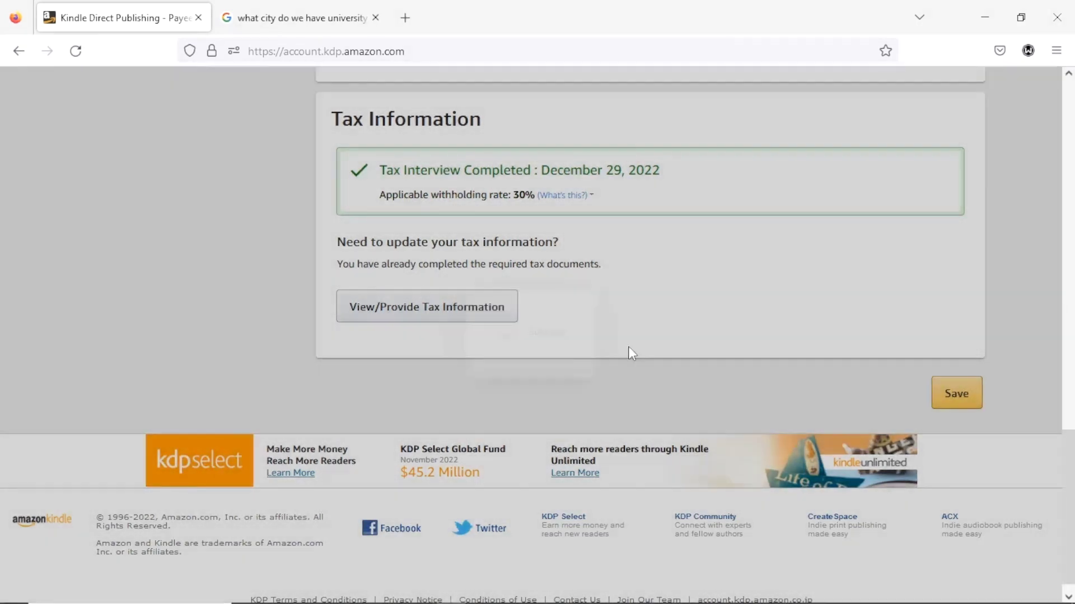
pyautogui.scroll(15, 549, 345)
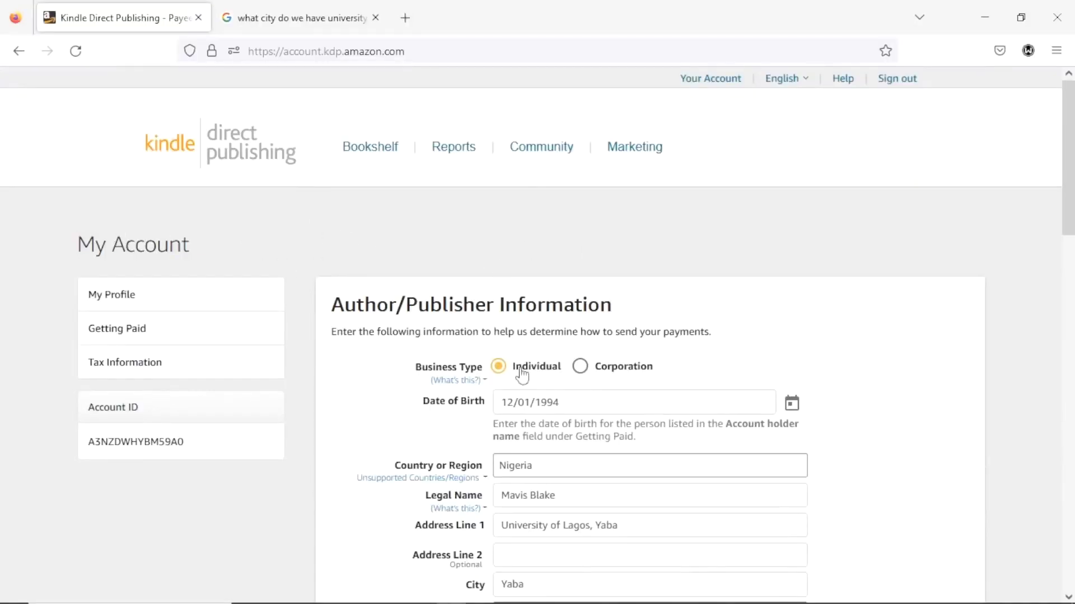
pyautogui.click(372, 149)
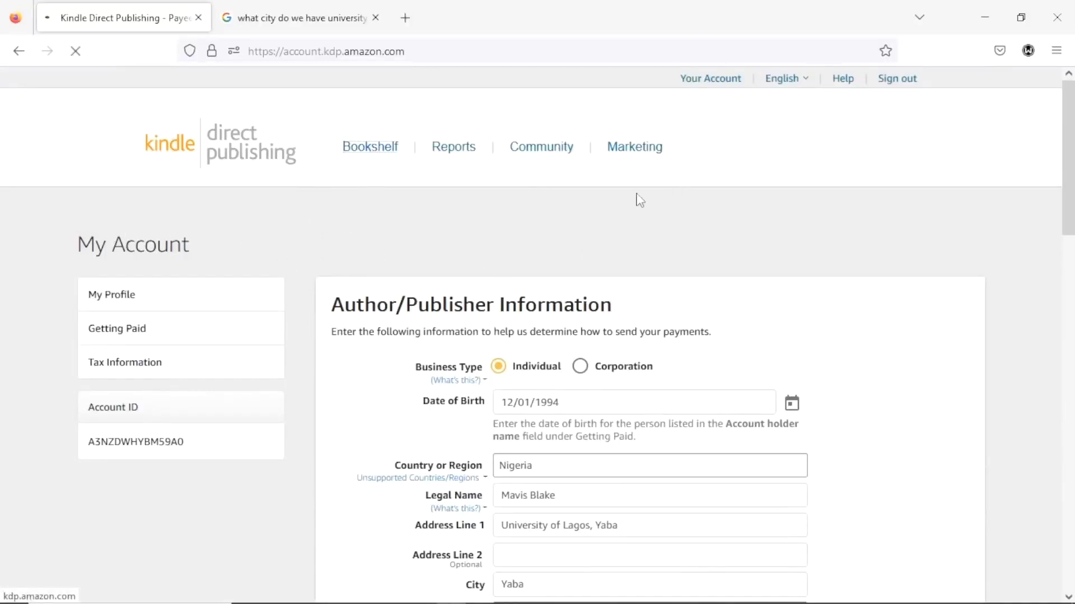